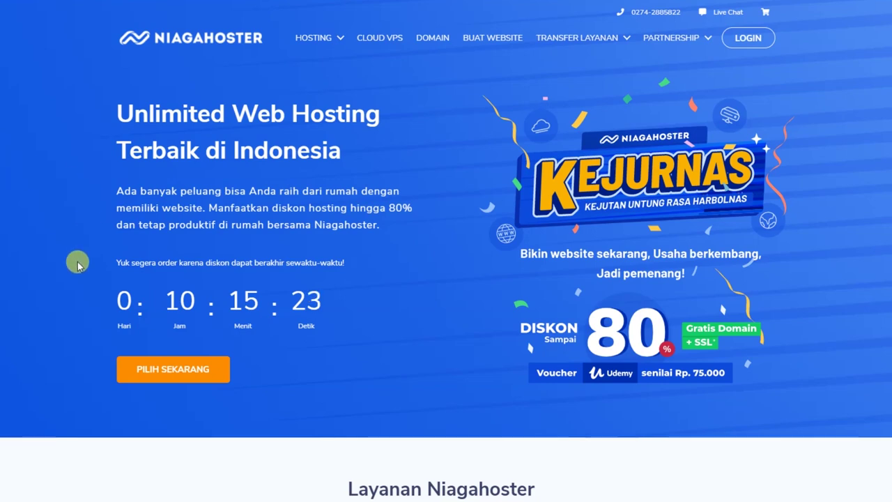
# - Choose the Personal web hosting package from the plans on the Niagahoster homepage
pyautogui.scroll(-3, 78, 265)
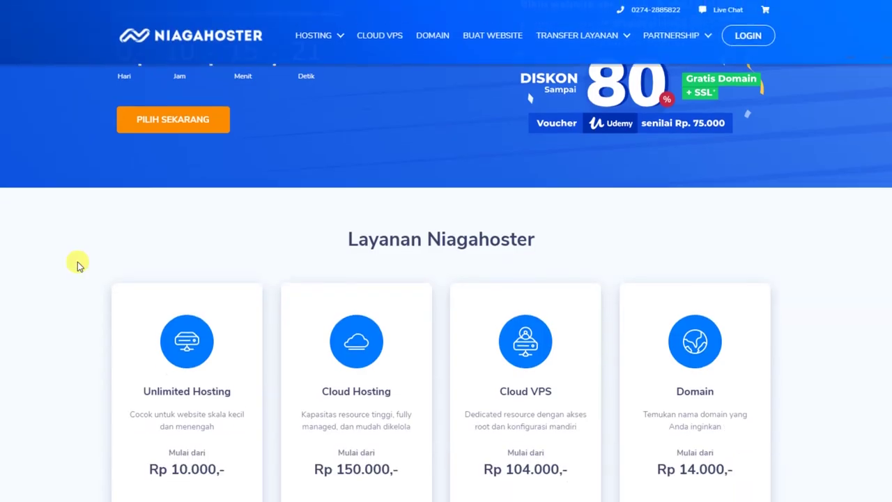
pyautogui.scroll(-2, 78, 265)
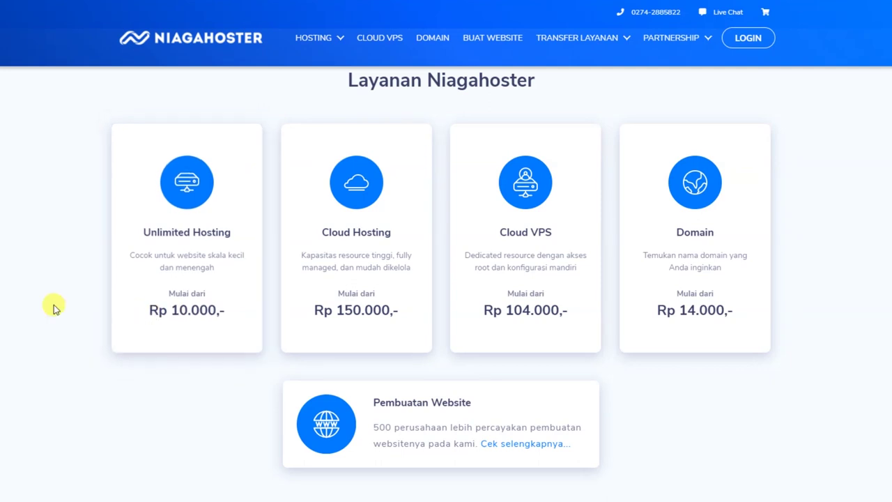
pyautogui.scroll(-4, 56, 307)
pyautogui.scroll(-2, 56, 306)
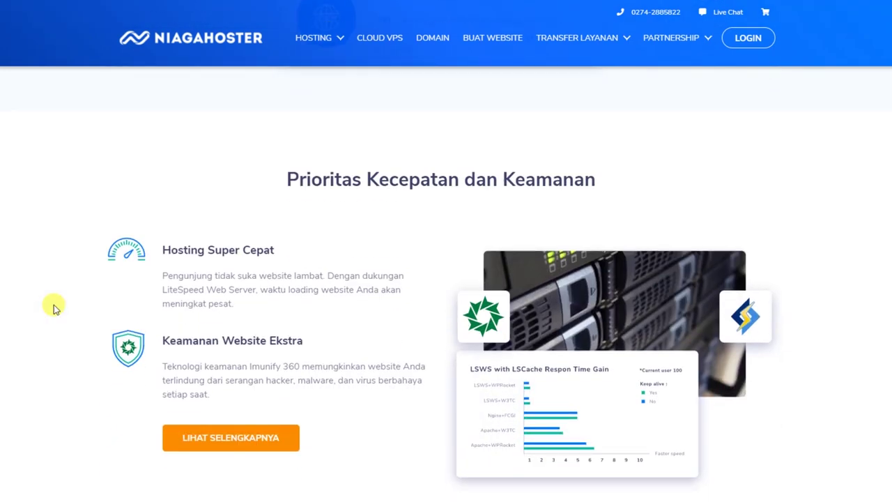
pyautogui.scroll(-6, 56, 306)
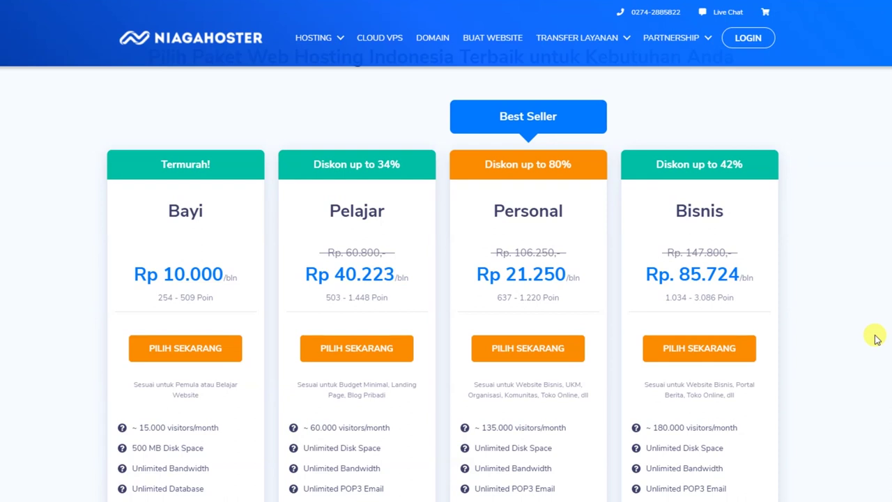
pyautogui.click(548, 356)
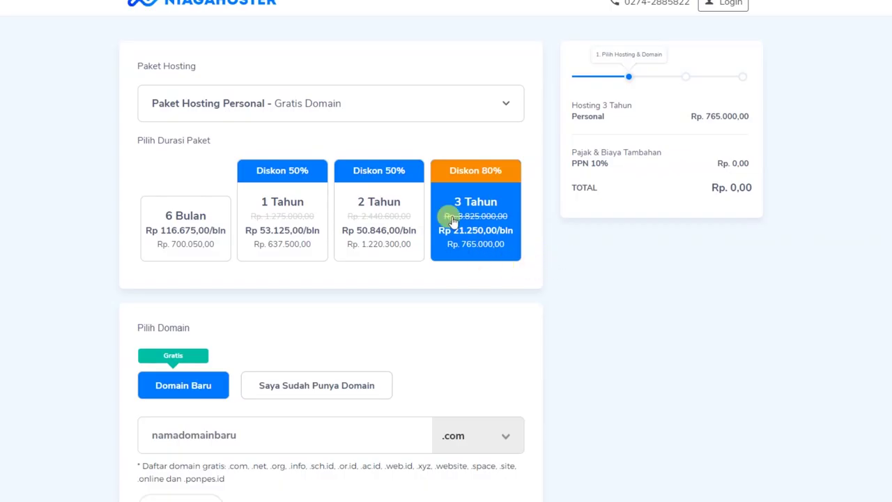
# - Enter yokobombweb as the new .com domain for the hosting order and continue to the payment stage
pyautogui.click(220, 434)
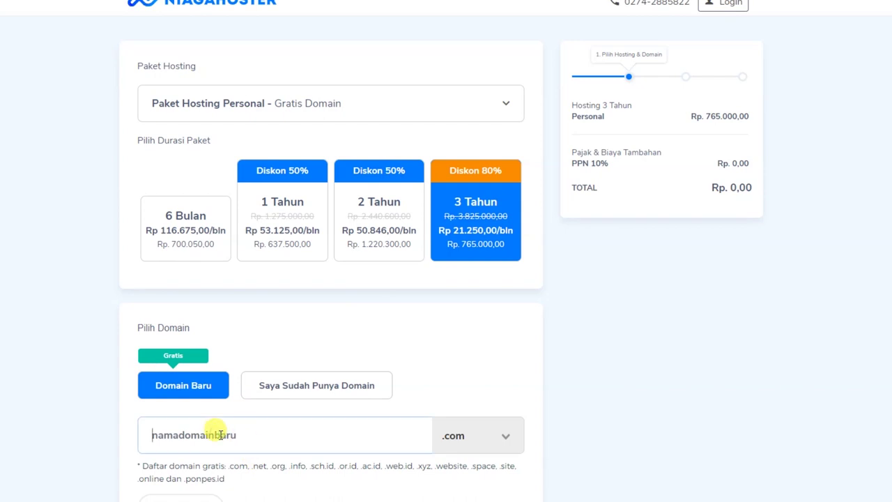
pyautogui.write('yokobombweb')
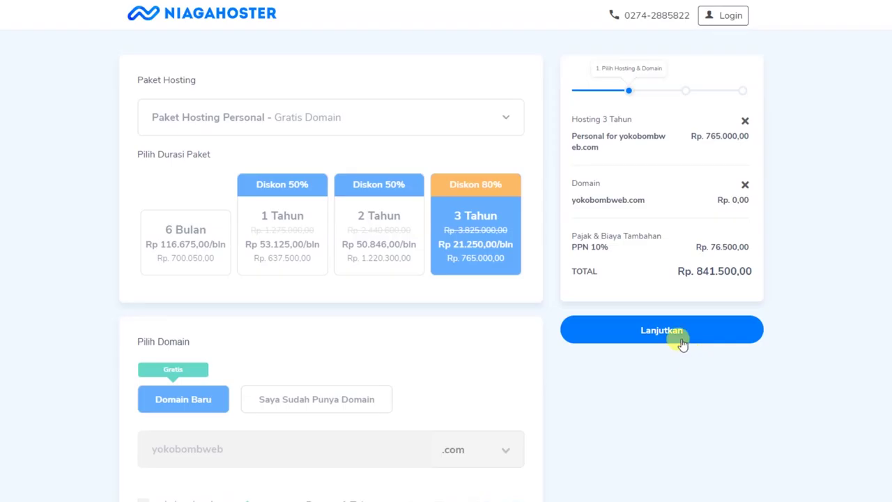
pyautogui.click(678, 334)
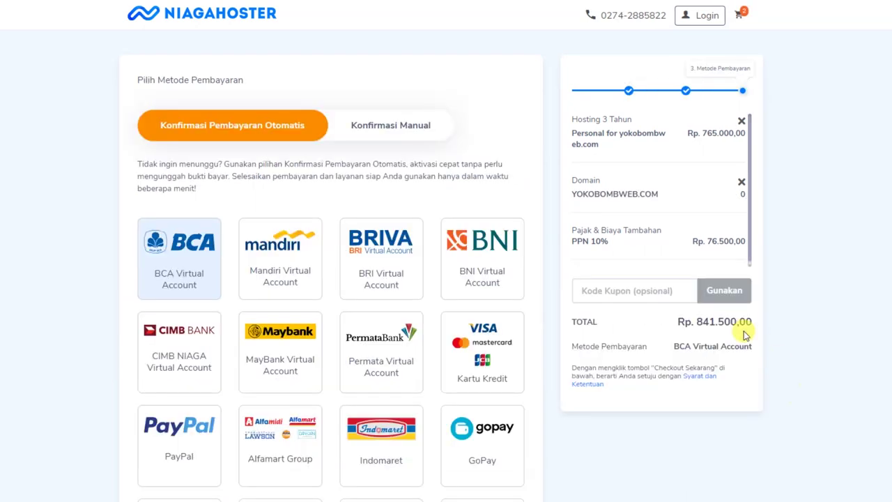
# - Apply the coupon code YOKOBOMB to the hosting order
pyautogui.click(621, 290)
pyautogui.write('YOK')
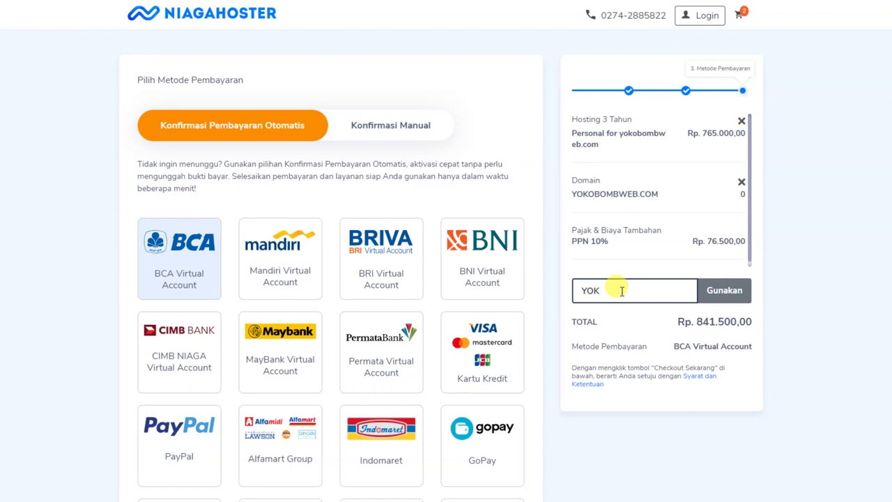
pyautogui.write('OBOMB')
pyautogui.click(733, 292)
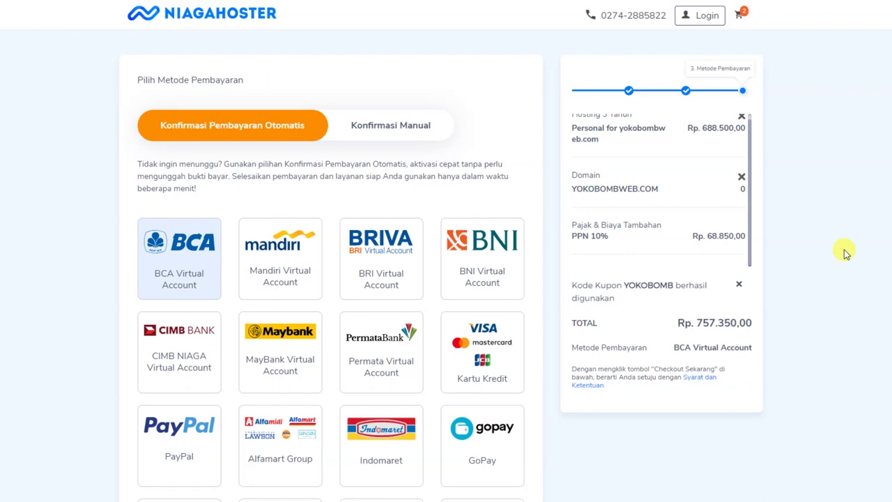
pyautogui.scroll(-2, 844, 253)
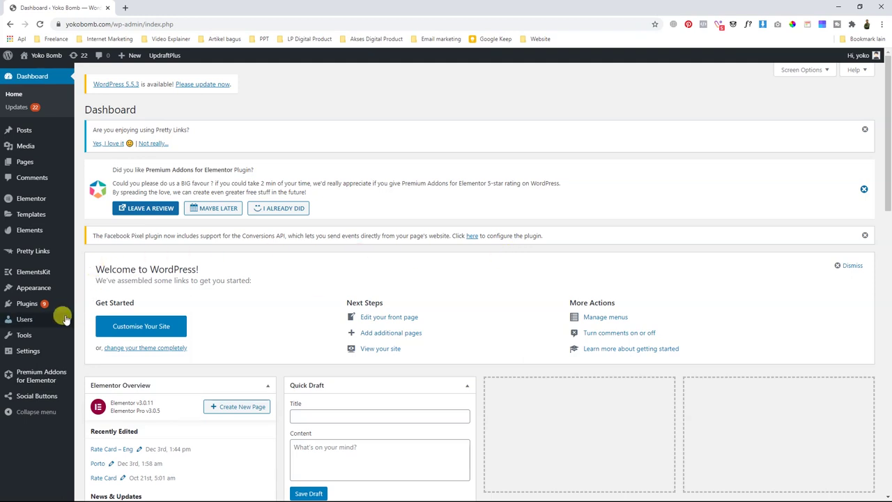
# - Examine the installed WordPress plugins, especially Elementor, Elementor Pro and ElementsKit Lite
pyautogui.click(25, 305)
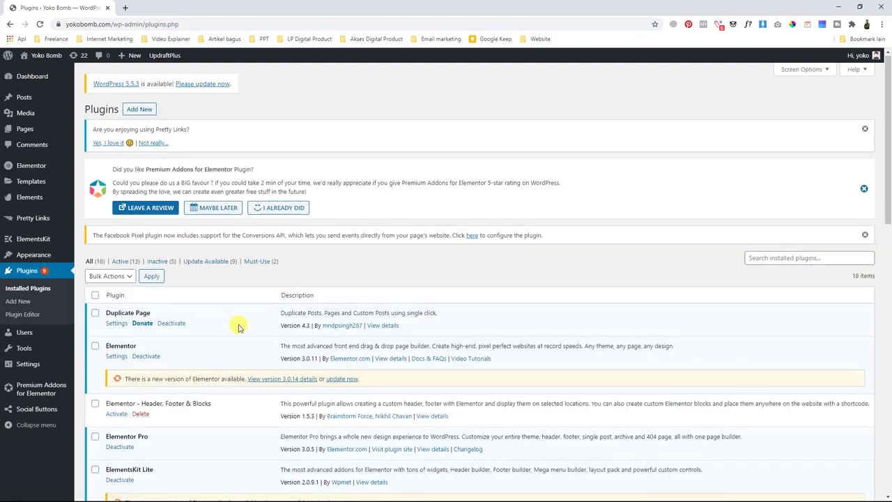
pyautogui.scroll(-3, 237, 325)
pyautogui.scroll(-3, 237, 325)
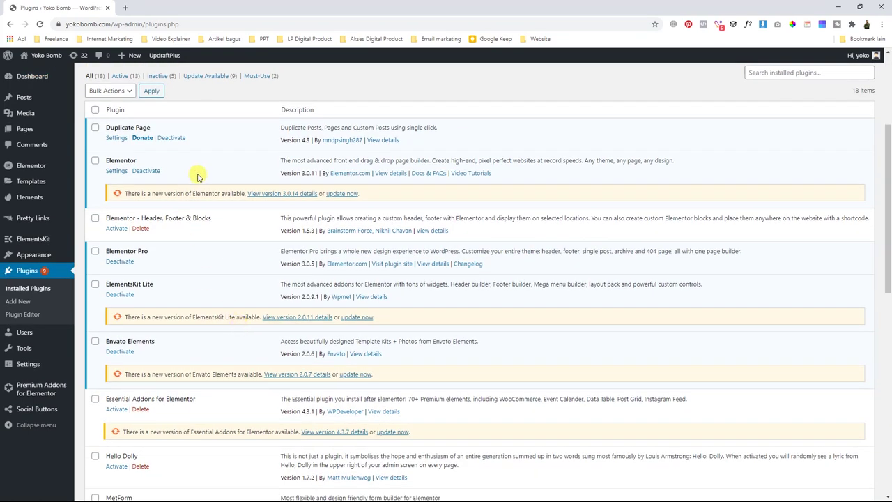
pyautogui.moveTo(139, 161); pyautogui.dragTo(120, 159)
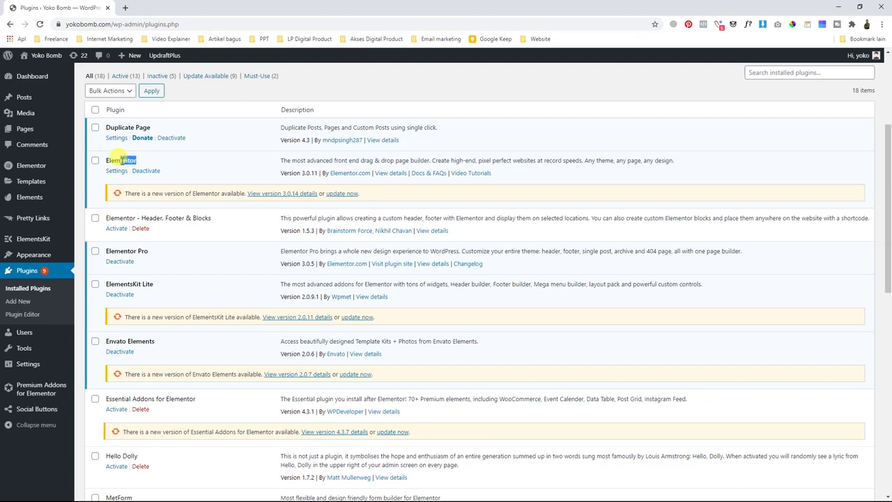
pyautogui.scroll(-1, 183, 307)
pyautogui.scroll(-3, 183, 306)
pyautogui.moveTo(155, 192); pyautogui.dragTo(132, 190)
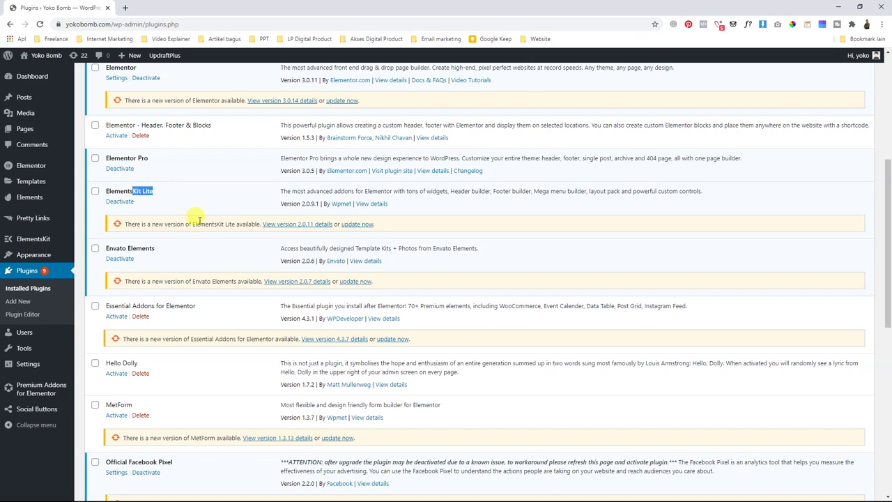
pyautogui.scroll(1, 162, 189)
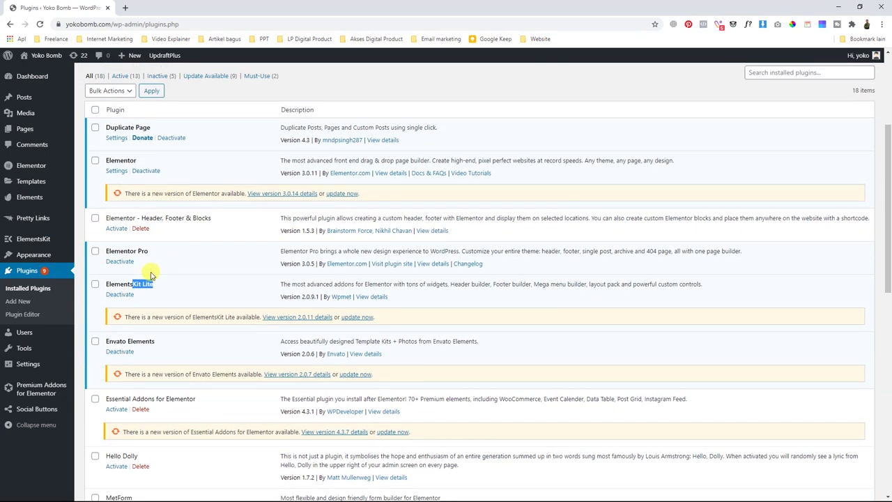
pyautogui.scroll(-3, 212, 310)
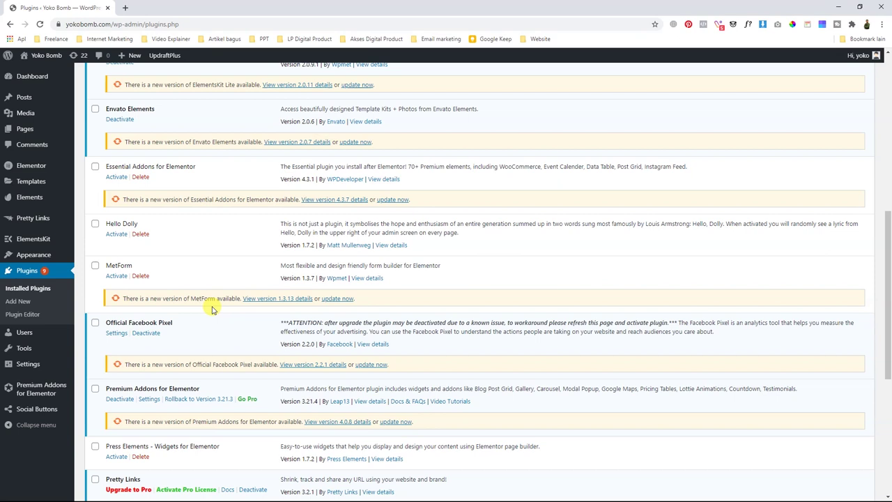
pyautogui.scroll(2, 212, 309)
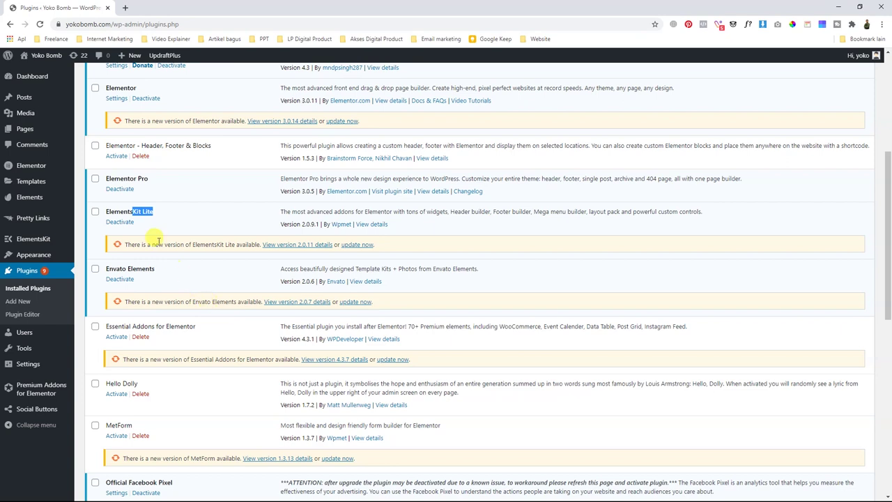
# - Create a new WordPress page titled "Agency"
pyautogui.moveTo(28, 132)
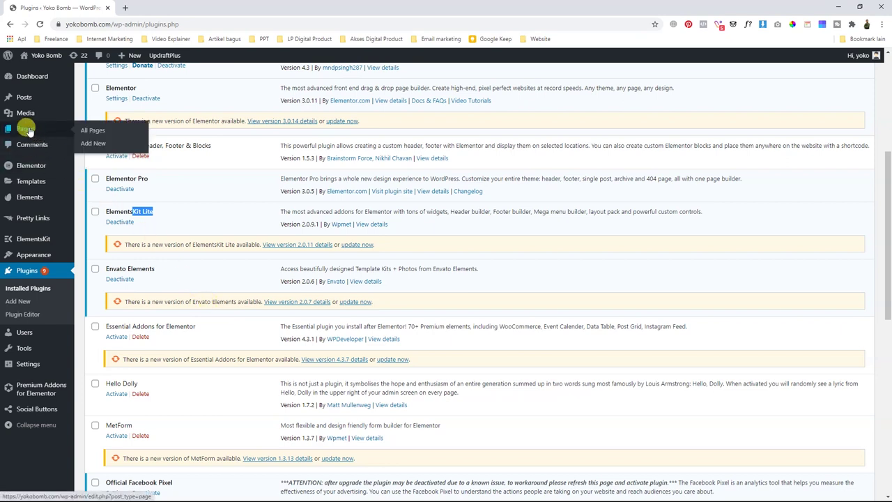
pyautogui.click(92, 144)
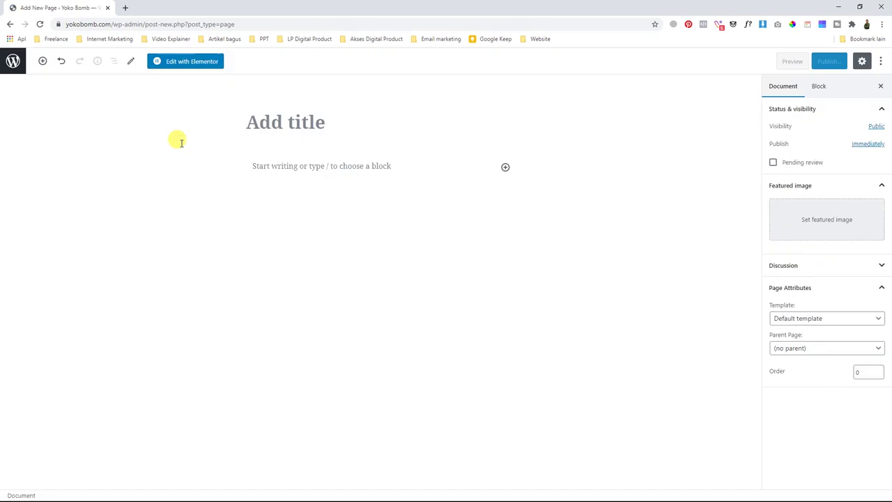
pyautogui.write('Age')
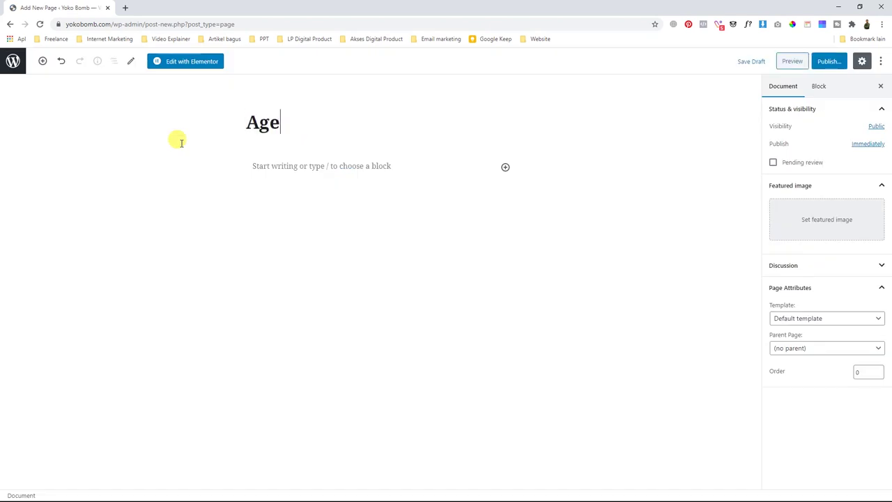
pyautogui.write('ncy')
# - Set the Agency page's template to Elementor Canvas and open the page for editing in Elementor
pyautogui.click(804, 321)
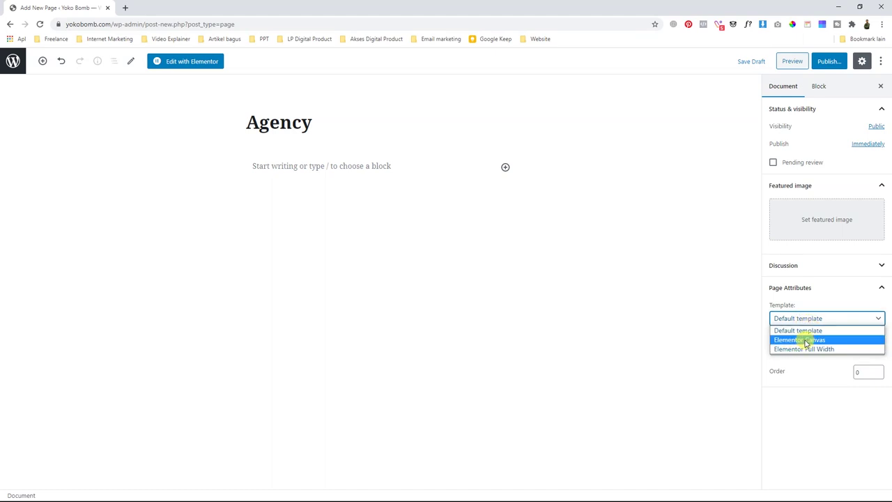
pyautogui.click(805, 340)
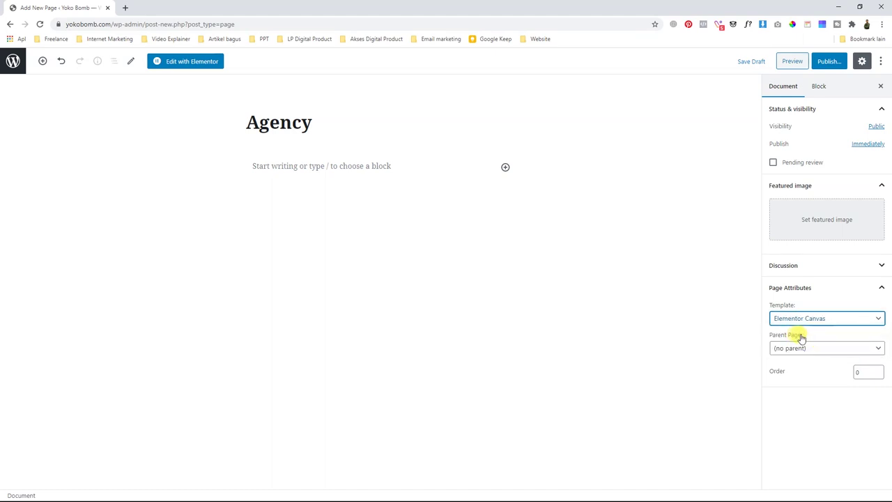
pyautogui.click(188, 61)
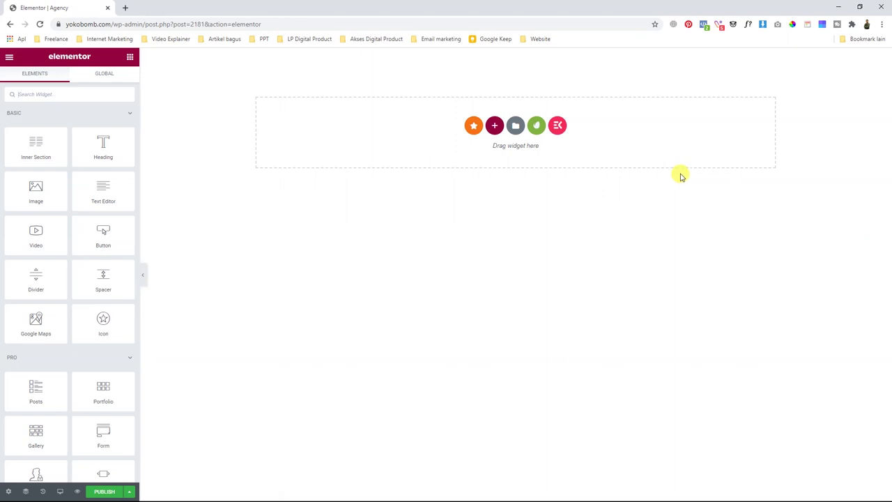
# - Switch to Photoshop and review the list of planned website sections, from Header to Footer, in Web agency.psd
pyautogui.press('super')
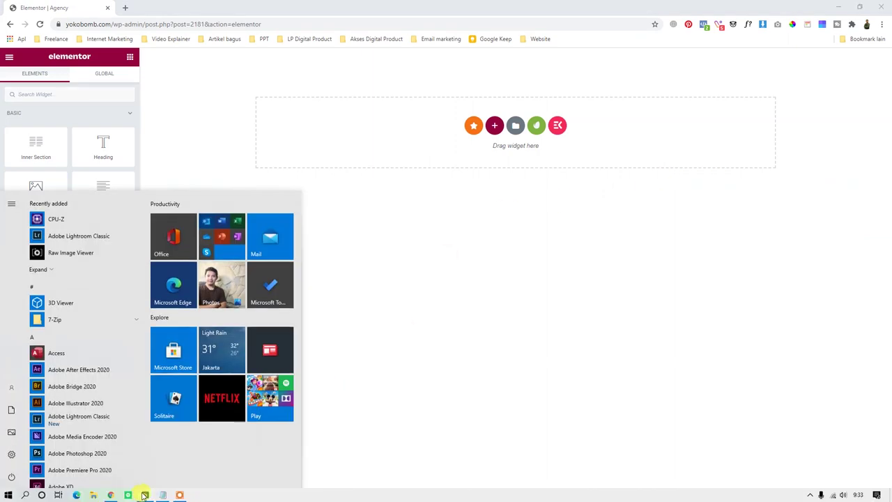
pyautogui.click(143, 498)
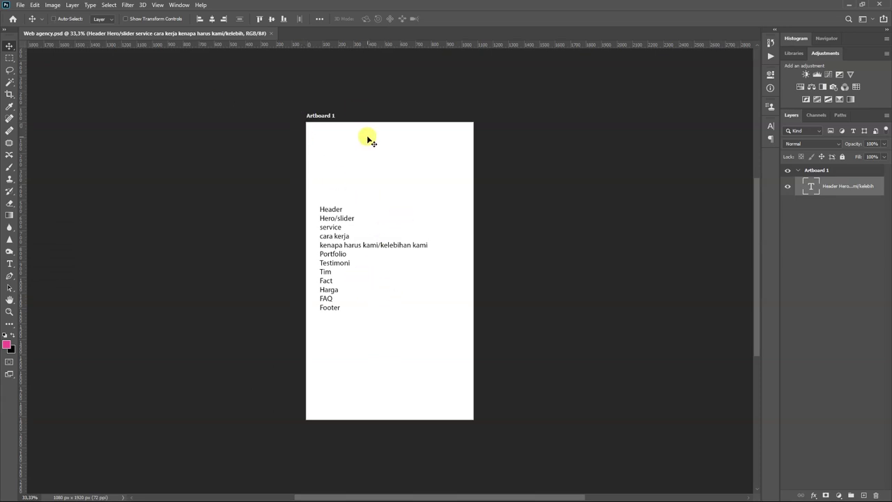
pyautogui.hotkey('ctrl', '+')
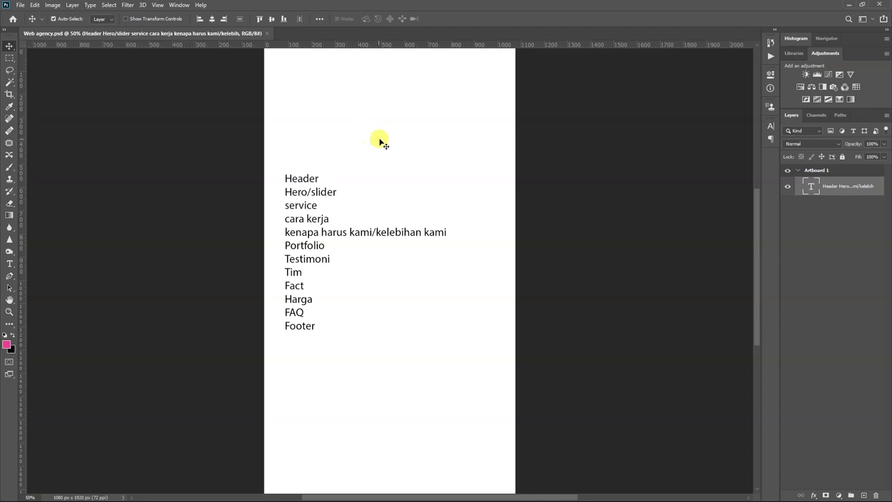
pyautogui.scroll(2, 382, 142)
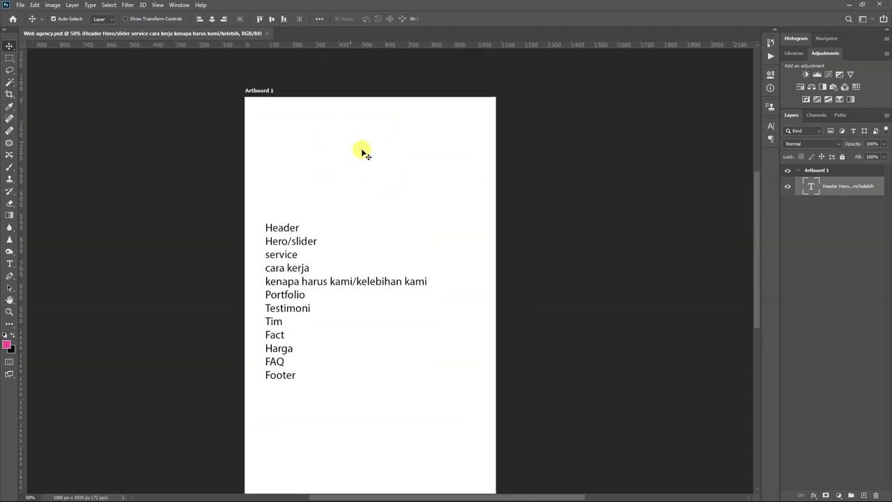
pyautogui.scroll(-4, 390, 143)
pyautogui.moveTo(398, 128); pyautogui.dragTo(390, 247)
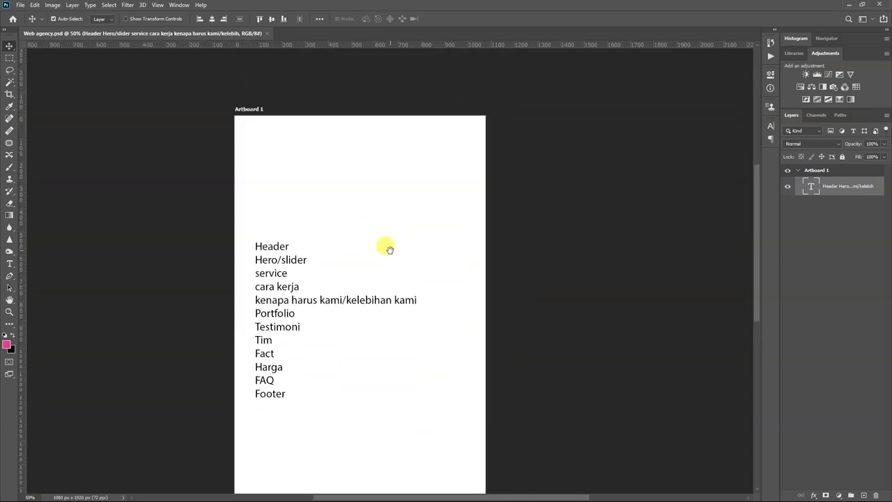
pyautogui.hotkey('ctrl', '+')
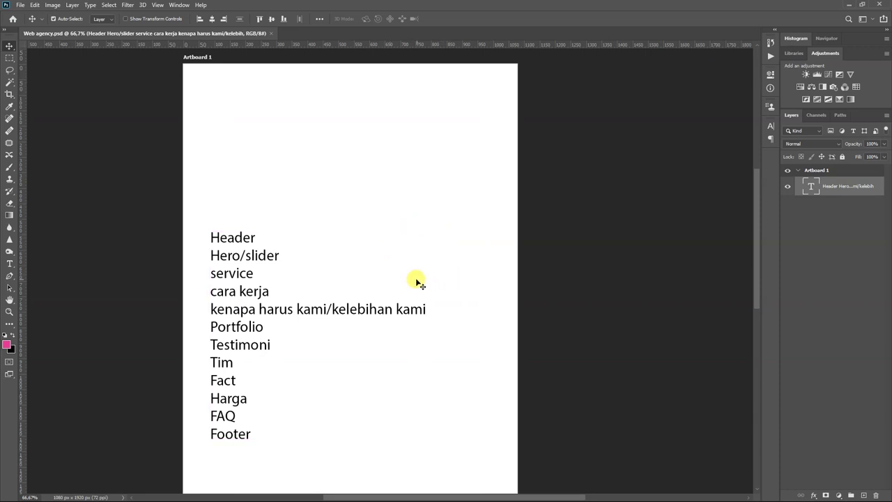
pyautogui.moveTo(406, 255); pyautogui.dragTo(400, 237)
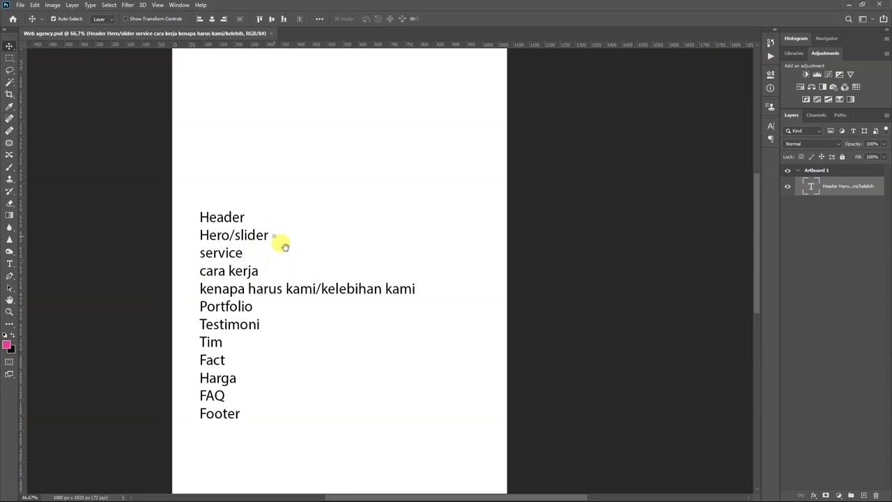
pyautogui.hotkey('ctrl', '-')
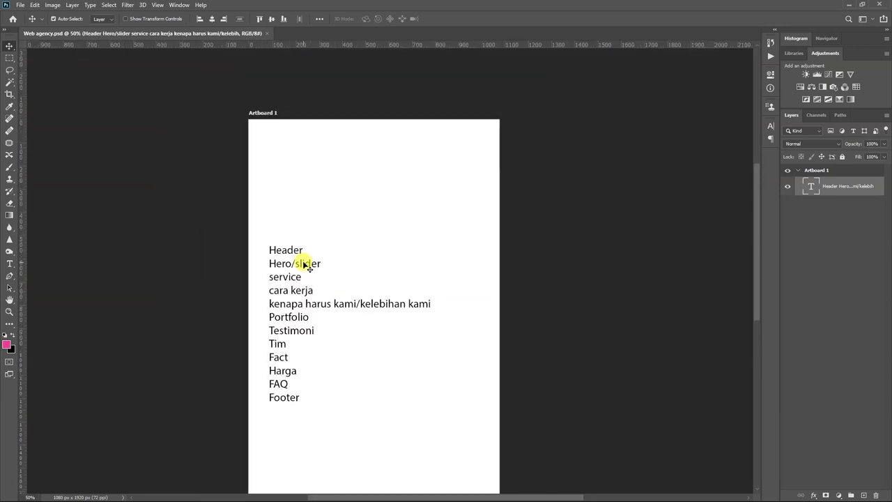
pyautogui.moveTo(372, 261); pyautogui.dragTo(326, 257)
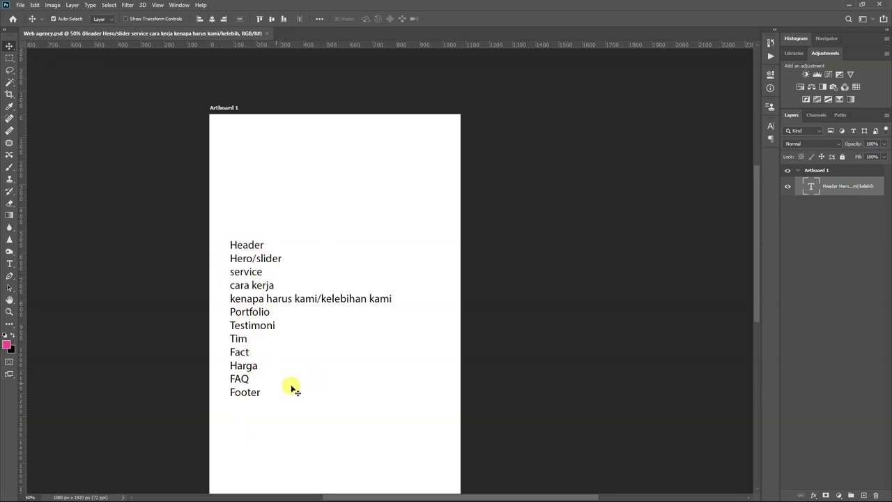
pyautogui.moveTo(319, 365); pyautogui.dragTo(335, 342)
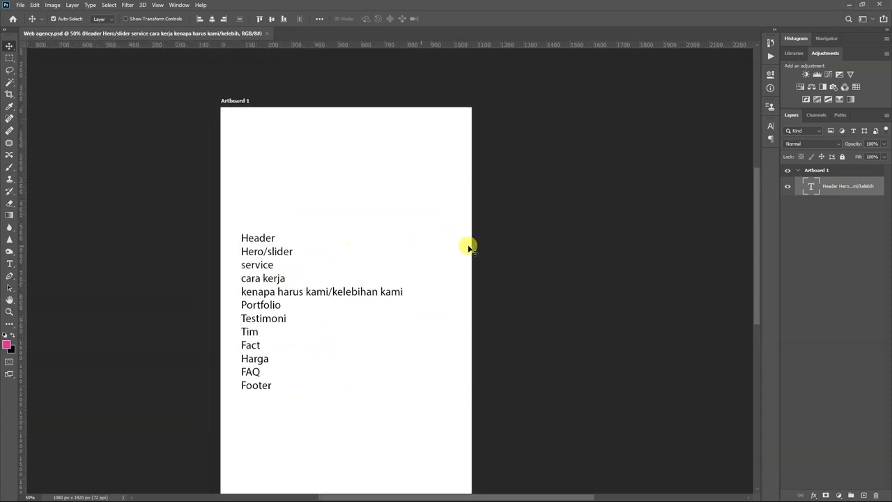
# - Draw a gray (#8e8e8e) rectangle about 703 × 1402 px on a new layer as the wireframe's page background
pyautogui.click(862, 494)
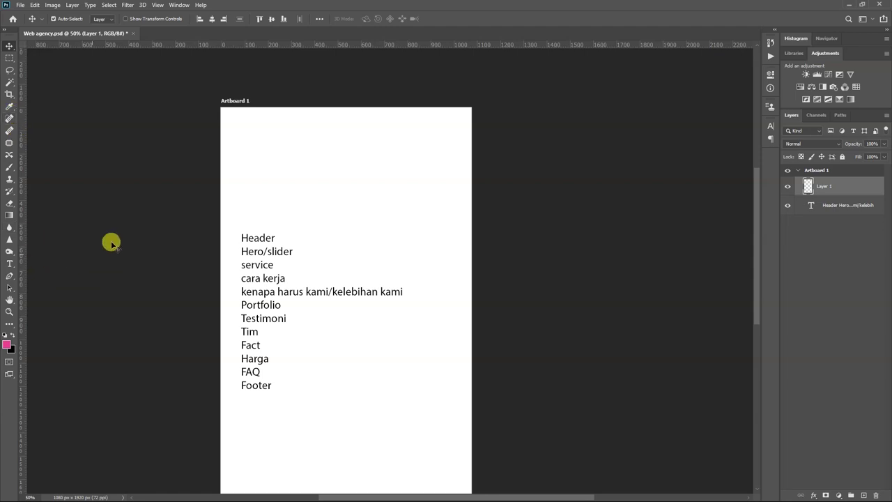
pyautogui.click(9, 324)
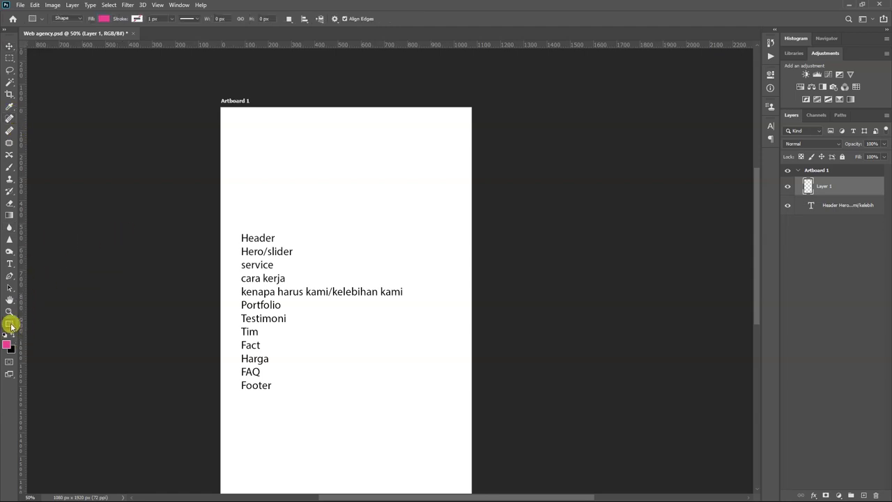
pyautogui.rightClick(9, 323)
pyautogui.click(42, 443)
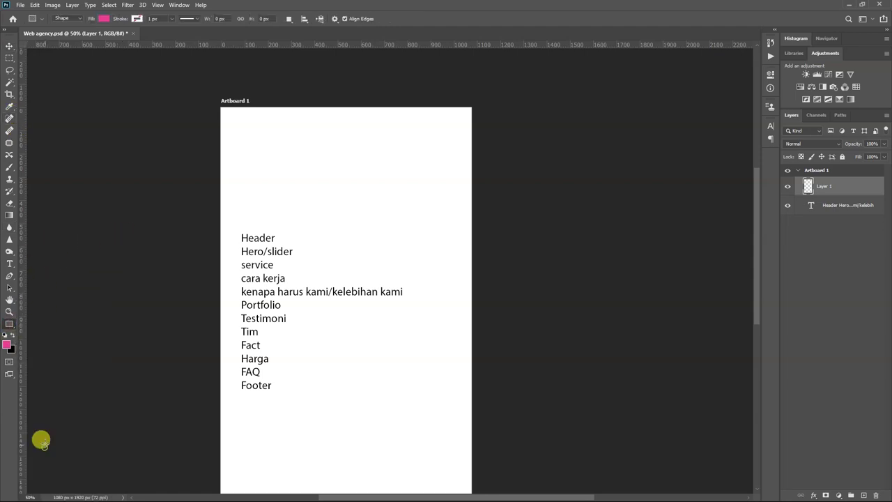
pyautogui.click(10, 341)
pyautogui.moveTo(667, 146); pyautogui.dragTo(623, 121)
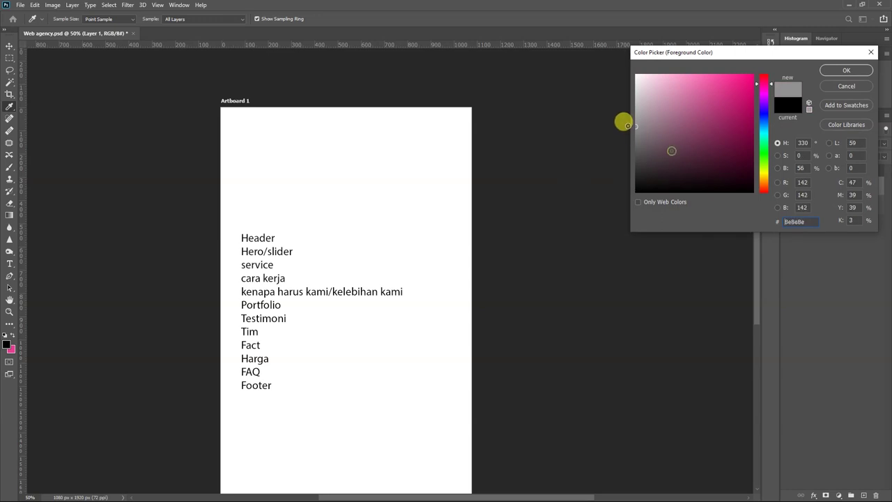
pyautogui.click(847, 70)
pyautogui.press('u')
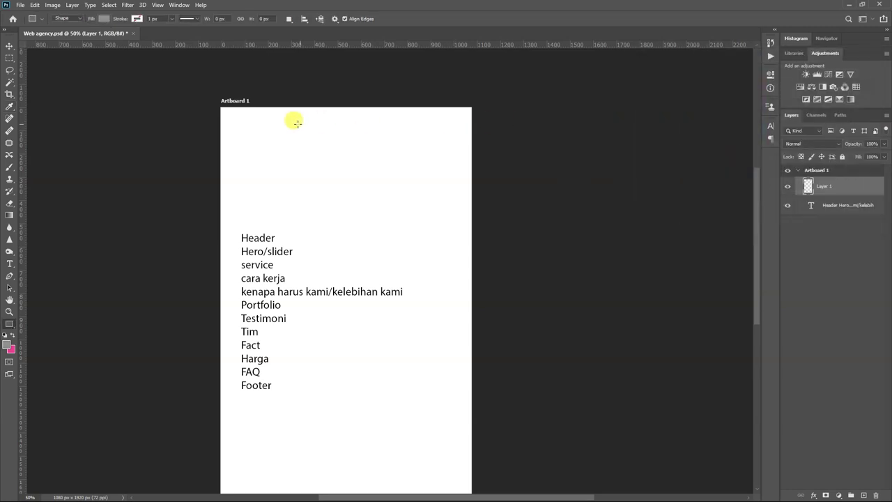
pyautogui.moveTo(289, 124); pyautogui.dragTo(451, 448)
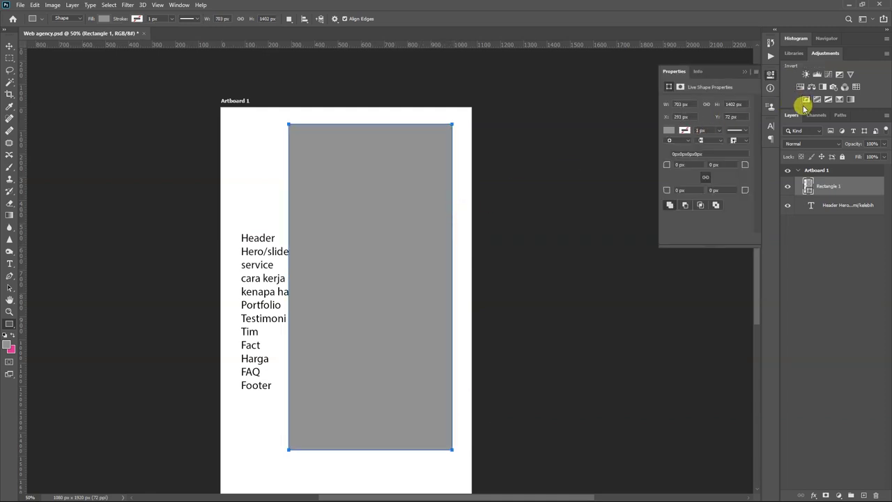
# - Change the page background rectangle's fill to light gray #d2d2d2
pyautogui.click(771, 73)
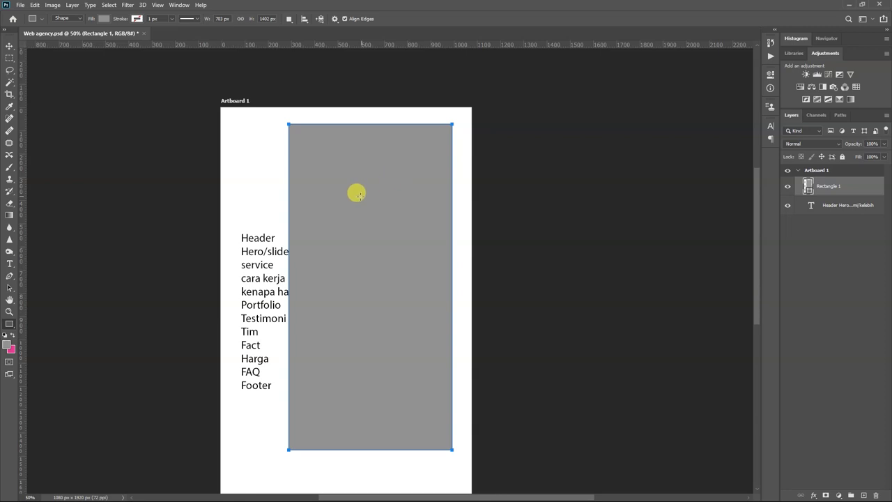
pyautogui.doubleClick(806, 185)
pyautogui.moveTo(729, 175); pyautogui.dragTo(628, 94)
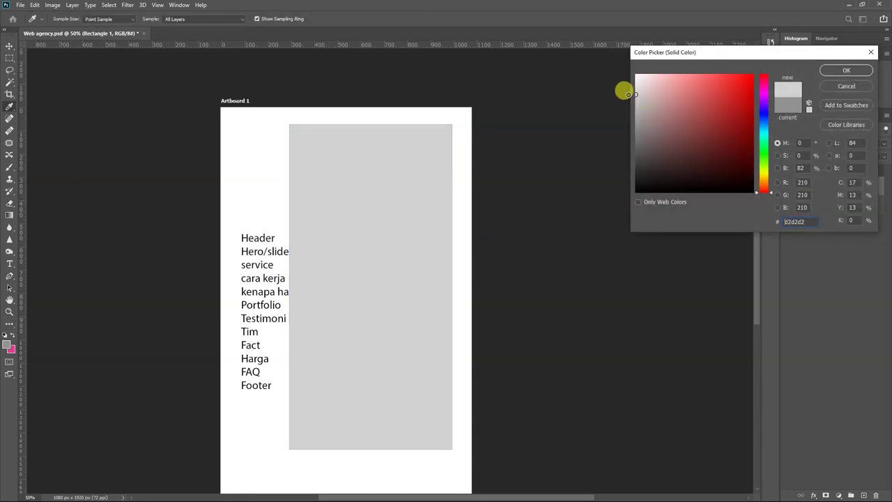
pyautogui.click(832, 71)
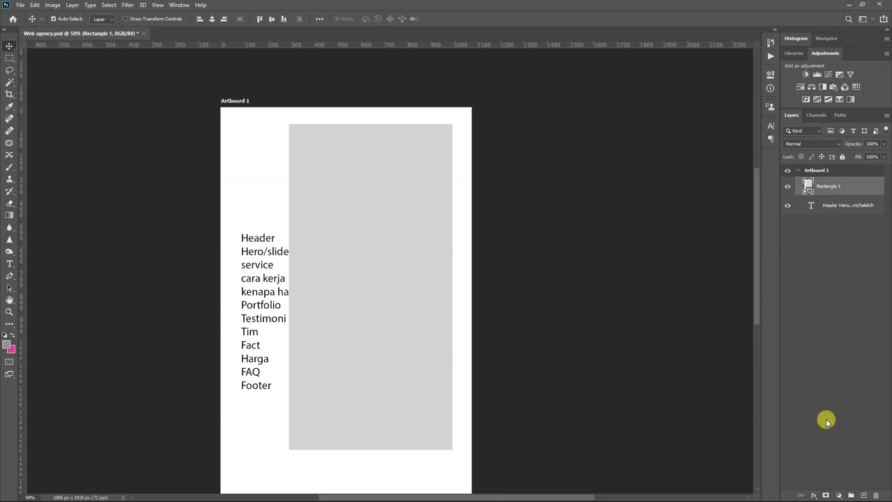
# - Draw a darker gray (#7c7c7c) hero block about 703 × 248 px across the upper end of the page background on a new layer
pyautogui.click(864, 493)
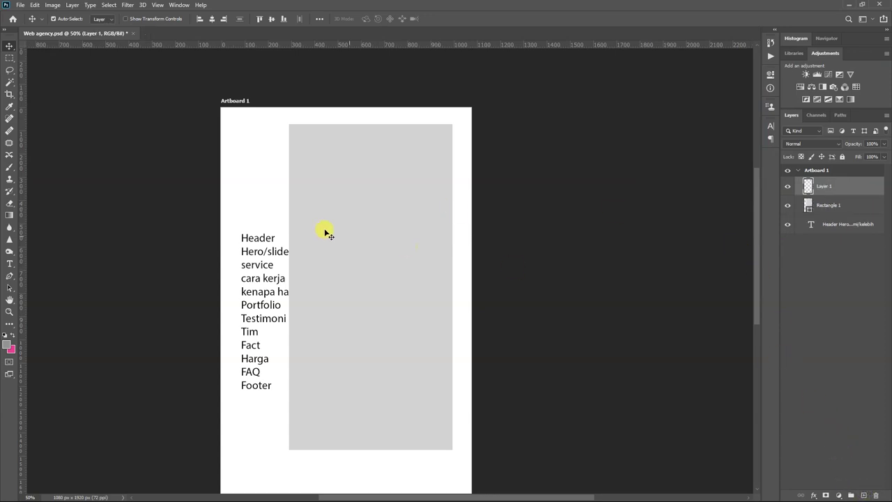
pyautogui.press('i')
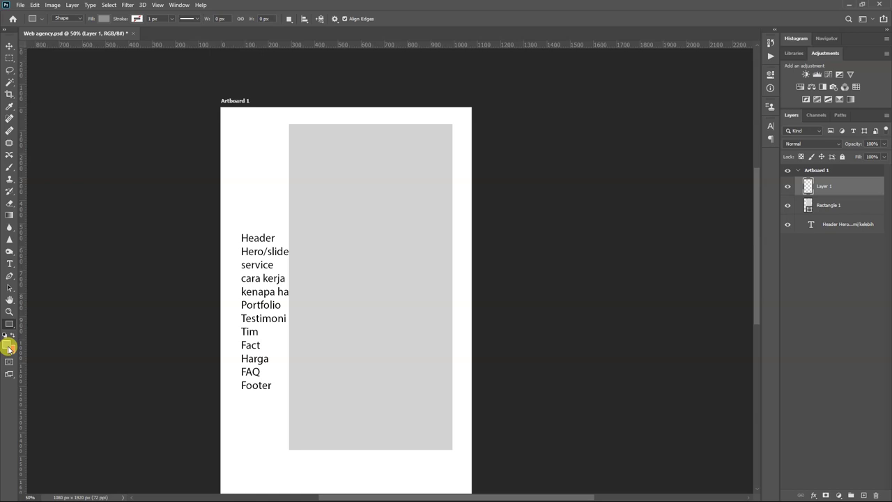
pyautogui.click(8, 343)
pyautogui.click(636, 134)
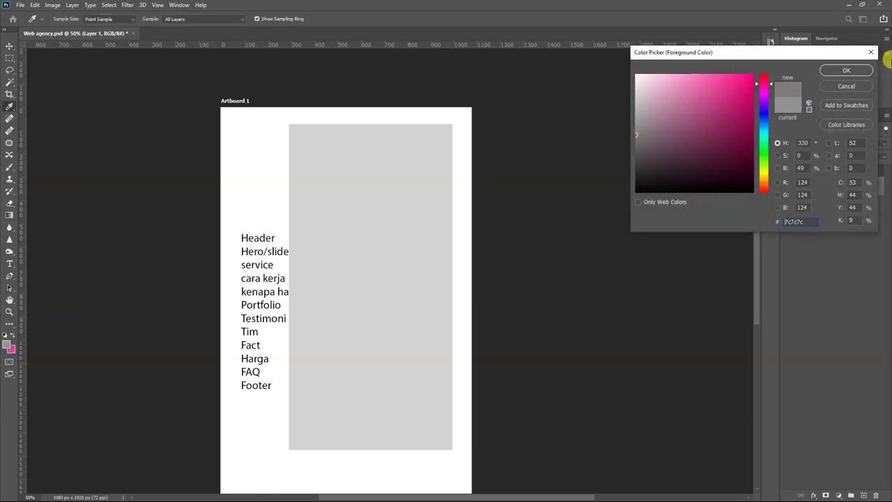
pyautogui.click(842, 72)
pyautogui.press('u')
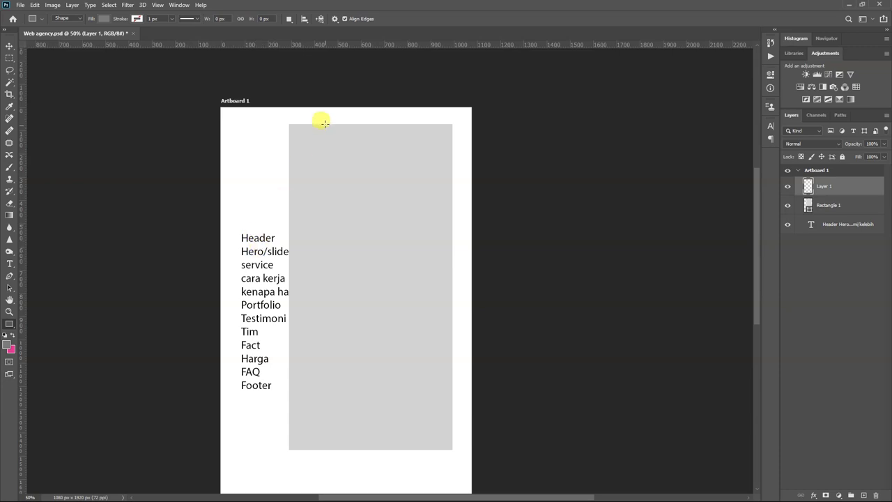
pyautogui.moveTo(288, 122); pyautogui.dragTo(447, 180)
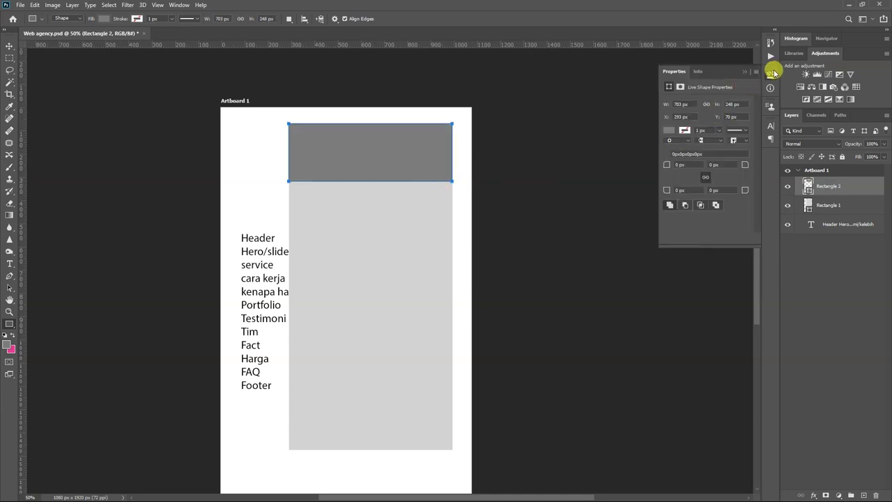
pyautogui.click(771, 72)
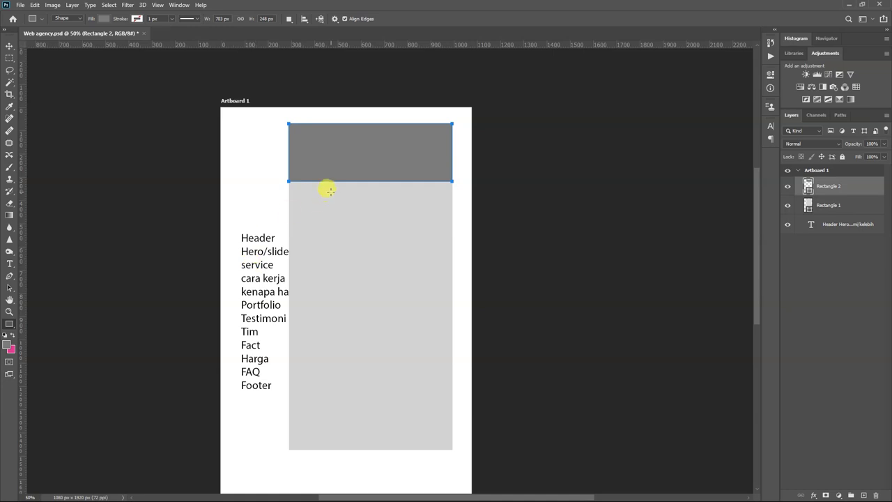
# - Draw a thin title bar below the hero block and a row of three boxes about 151 × 130 px under it
pyautogui.moveTo(332, 188); pyautogui.dragTo(398, 193)
pyautogui.moveTo(304, 198); pyautogui.dragTo(401, 219)
pyautogui.press('v')
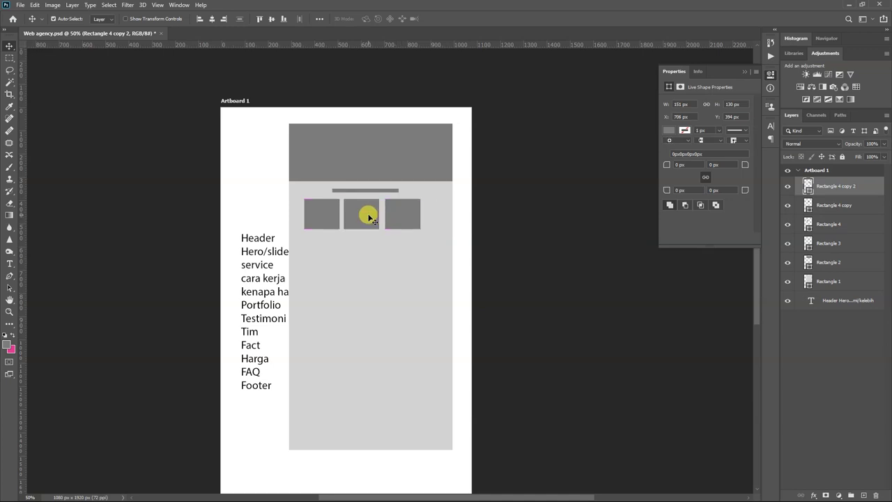
# - Adjust the middle service box's spacing and move all three boxes together to about X 396 px, Y 389 px
pyautogui.click(370, 219)
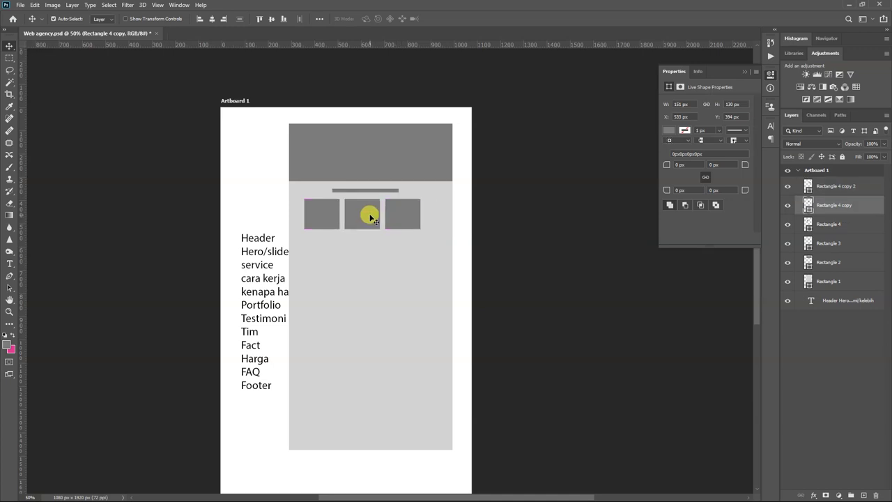
pyautogui.press('ctrl')
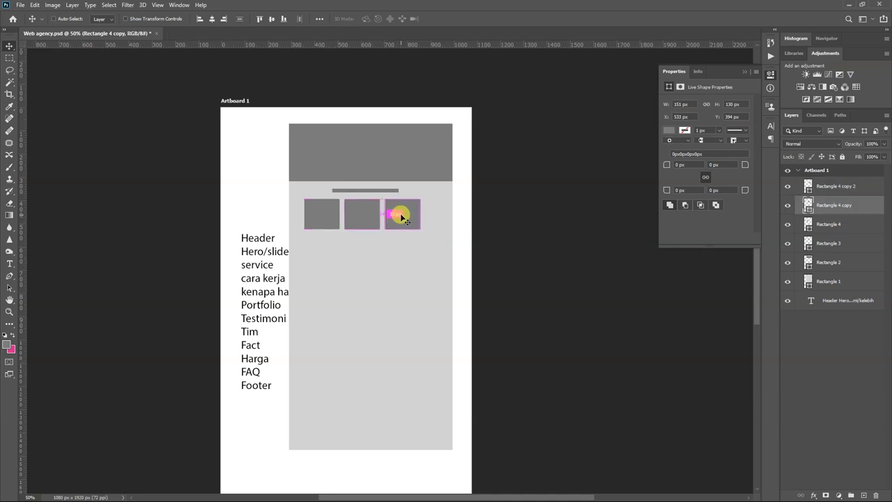
pyautogui.moveTo(313, 213); pyautogui.dragTo(377, 217)
pyautogui.keyDown('shift'); pyautogui.click(313, 215); pyautogui.keyUp('shift')
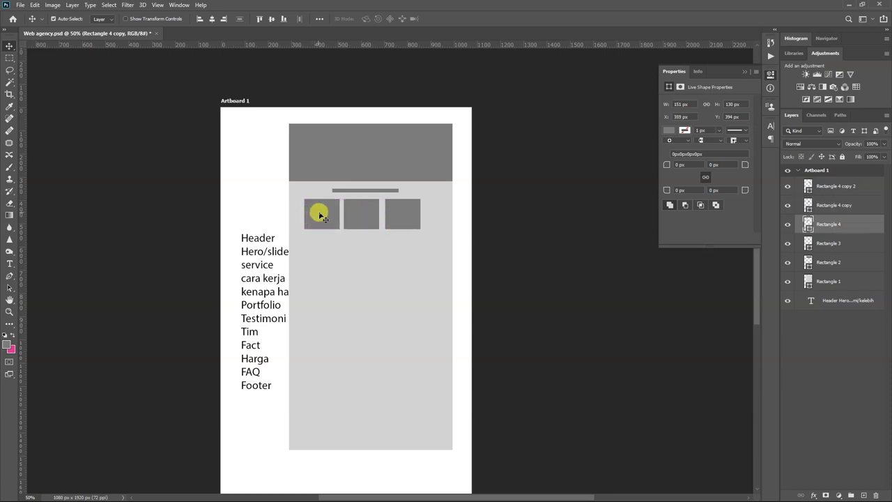
pyautogui.keyDown('shift'); pyautogui.click(404, 216); pyautogui.keyUp('shift')
pyautogui.moveTo(407, 218); pyautogui.dragTo(420, 219)
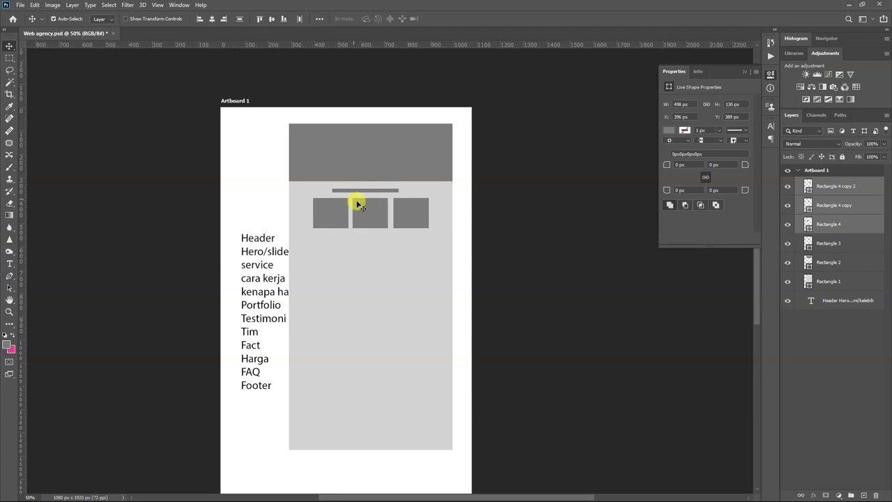
# - Draw the next wireframe sections with title bars: a wide block, two rows of four small boxes, and rows of three boxes
pyautogui.click(10, 264)
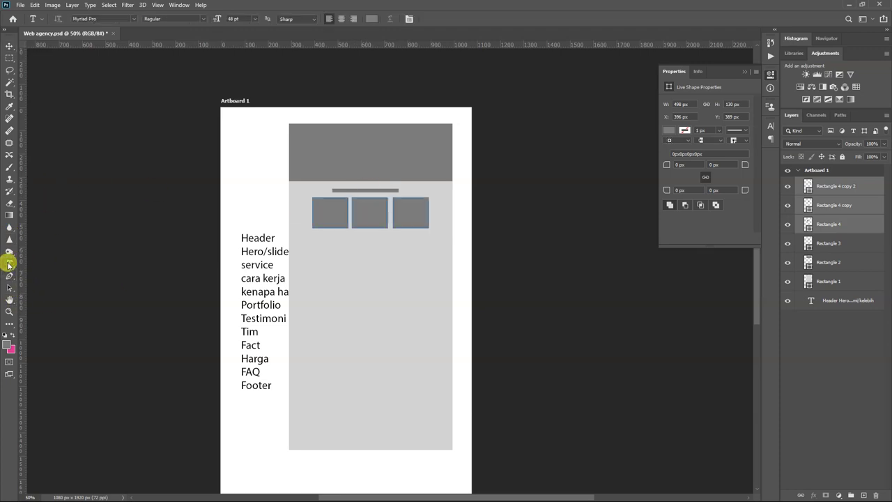
pyautogui.click(20, 237)
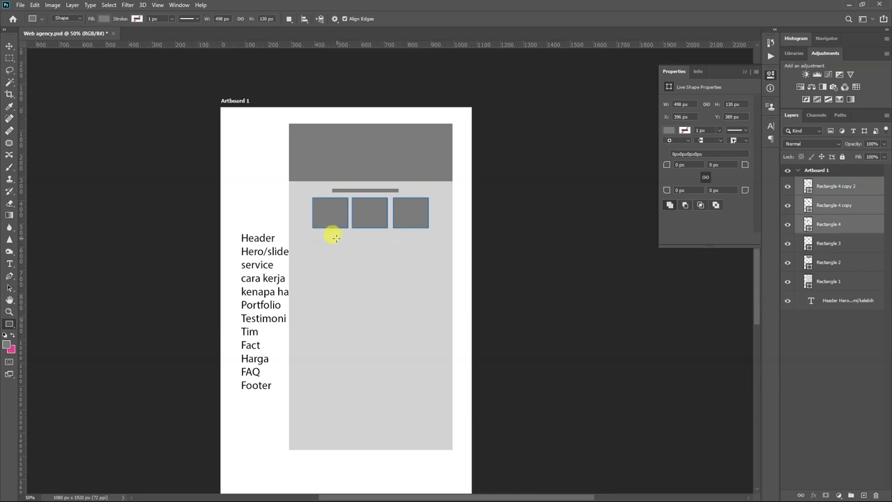
pyautogui.moveTo(328, 236); pyautogui.dragTo(398, 241)
pyautogui.moveTo(294, 245); pyautogui.dragTo(450, 290)
pyautogui.moveTo(329, 292); pyautogui.dragTo(399, 294)
pyautogui.moveTo(309, 299)
pyautogui.mouseDown()
pyautogui.moveTo(320, 319)
pyautogui.moveTo(419, 315)
pyautogui.mouseUp()
pyautogui.moveTo(331, 313)
pyautogui.mouseDown()
pyautogui.moveTo(398, 314)
pyautogui.moveTo(406, 375)
pyautogui.mouseUp()
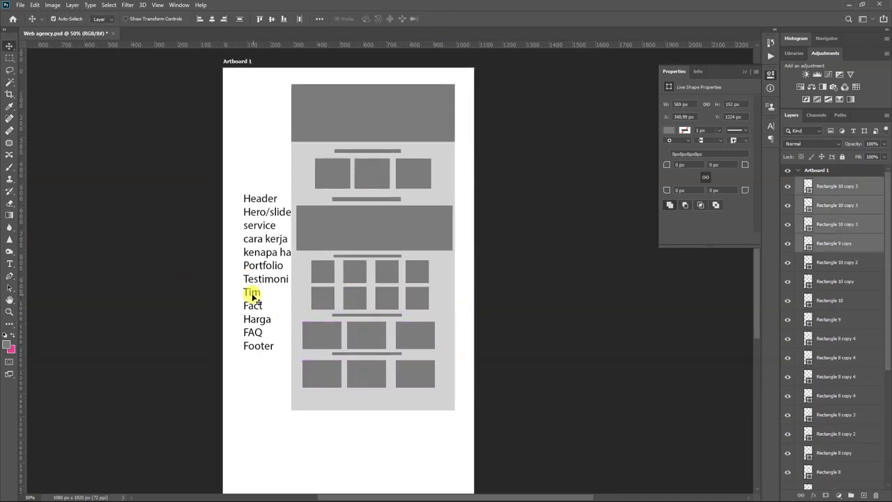
# - Draw a full-width fact band with three tall pricing boxes below it, scaling the wireframe down to fit the artboard
pyautogui.scroll(-2, 473, 124)
pyautogui.moveTo(296, 382); pyautogui.dragTo(460, 393)
pyautogui.moveTo(316, 403); pyautogui.dragTo(339, 434)
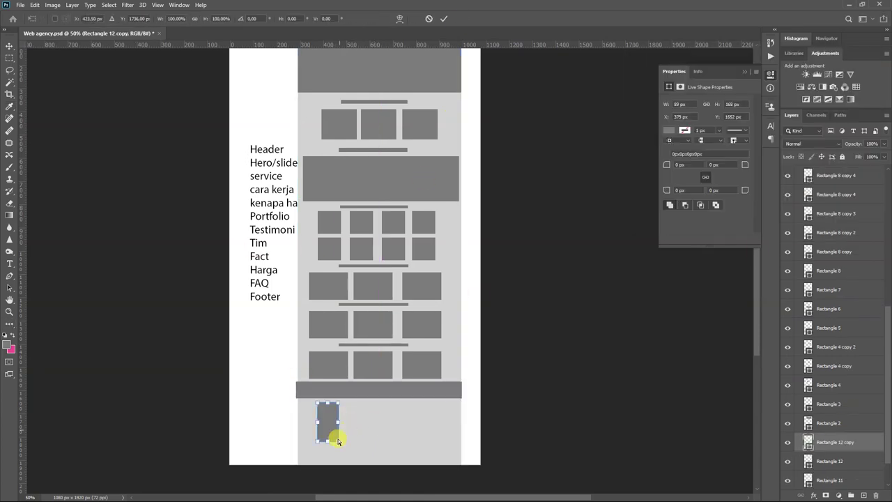
pyautogui.hotkey('ctrl', 't')
pyautogui.click(433, 195)
pyautogui.moveTo(374, 358); pyautogui.dragTo(382, 334)
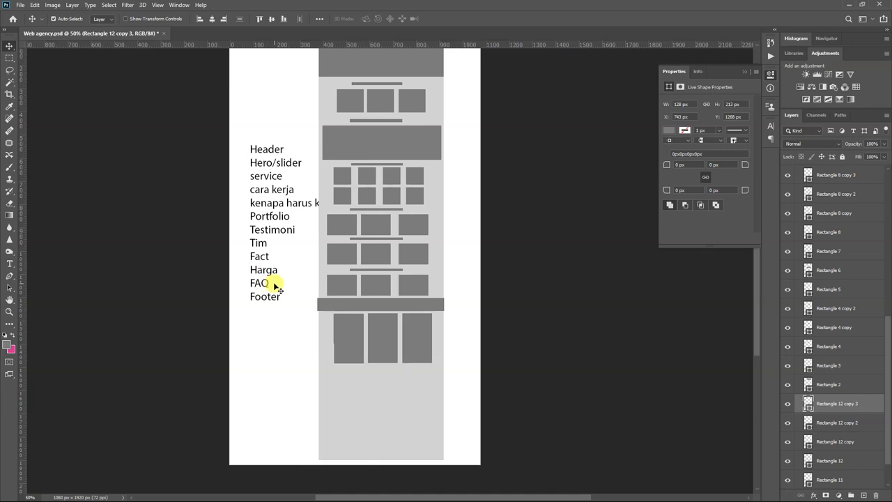
# - Draw a wide FAQ block below the pricing boxes and a full-width footer band about 543 × 122 px at the page's lower end
pyautogui.press('u')
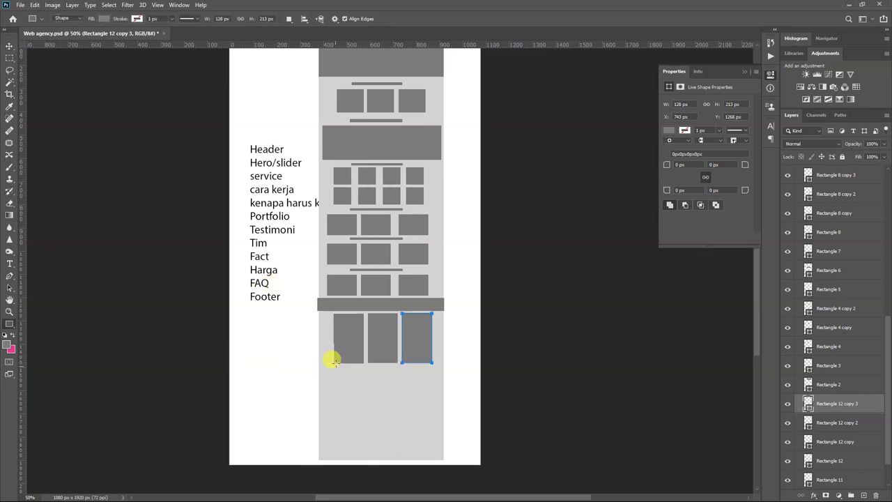
pyautogui.moveTo(324, 372); pyautogui.dragTo(437, 409)
pyautogui.moveTo(317, 432); pyautogui.dragTo(443, 459)
pyautogui.press('v')
pyautogui.hotkey('ctrl', '-')
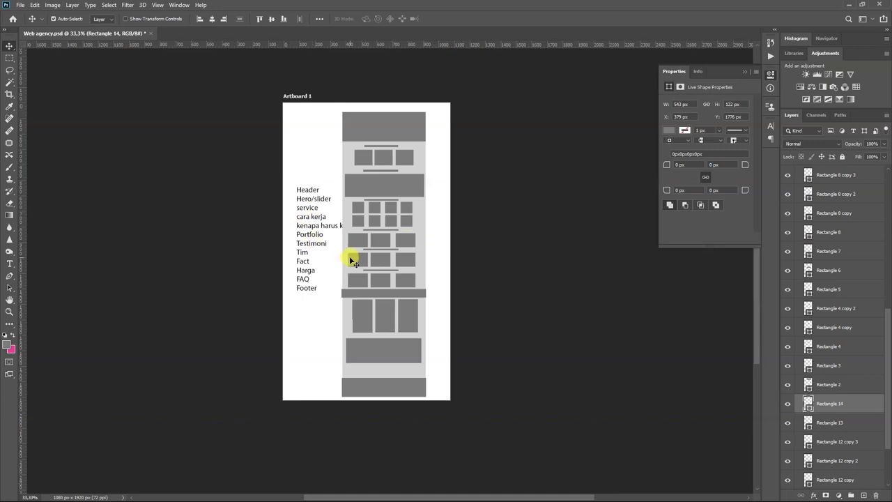
# - Save the wireframe as the Web agency JPG on drive F: and open it in a Chrome tab beside the Elementor editor
pyautogui.press('ctrl')
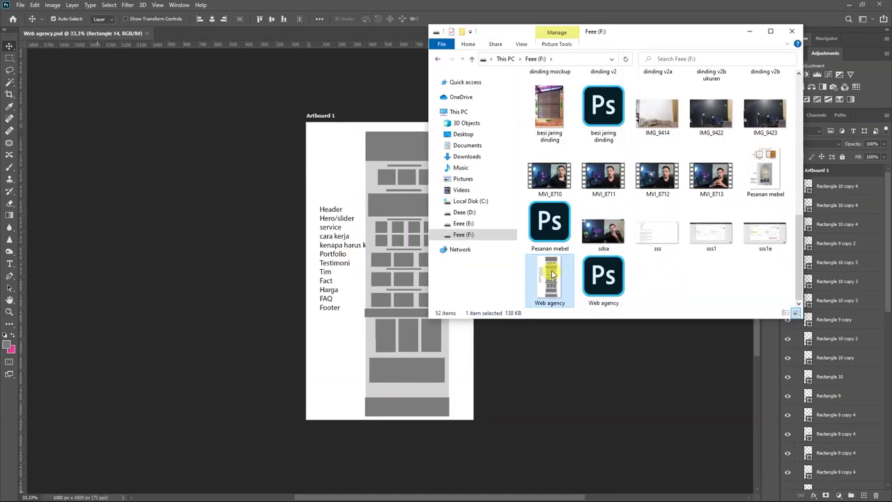
pyautogui.press('super')
pyautogui.moveTo(552, 274); pyautogui.dragTo(169, 8)
pyautogui.click(70, 8)
pyautogui.click(188, 7)
pyautogui.click(105, 8)
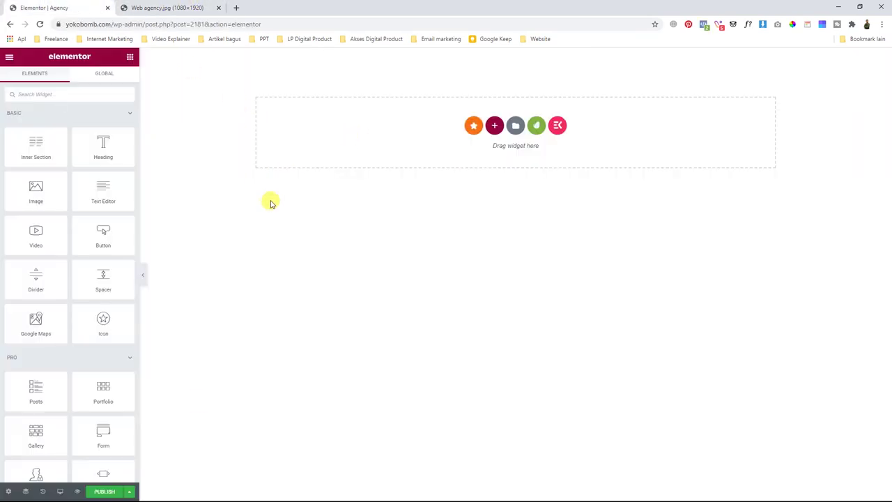
pyautogui.hotkey('ctrl', 'Tab')
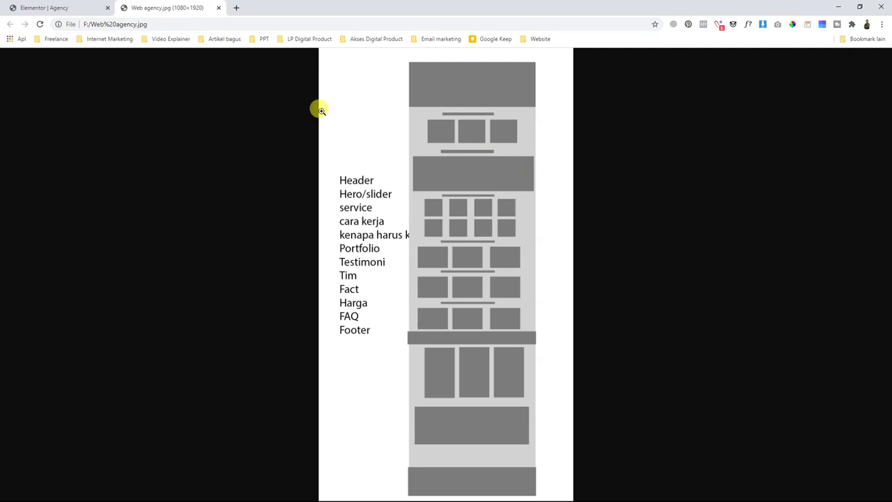
# - Return to the Elementor editor and insert the Mobile App - SASS ready page from the ElementsKit template library
pyautogui.click(53, 6)
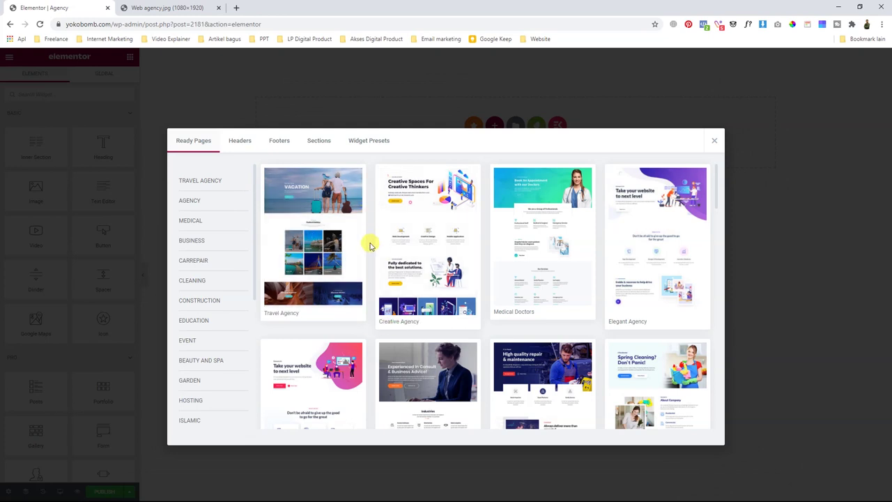
pyautogui.scroll(-3, 620, 248)
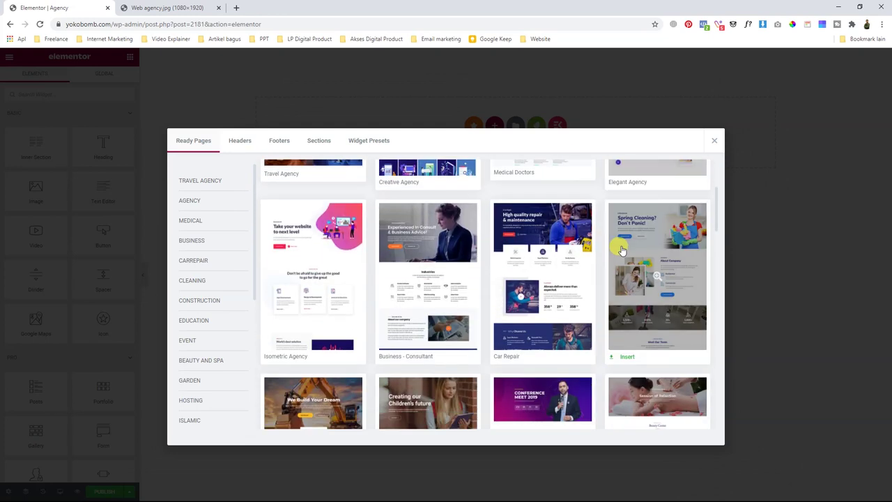
pyautogui.scroll(-3, 617, 264)
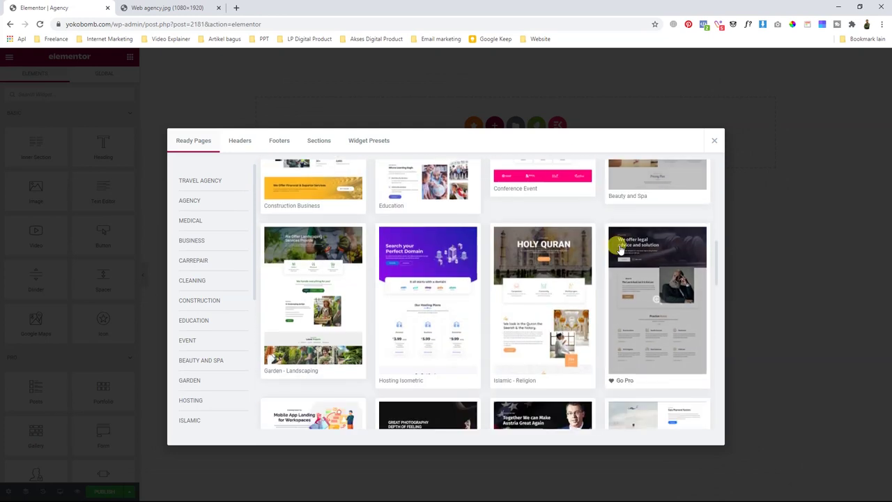
pyautogui.scroll(-3, 608, 278)
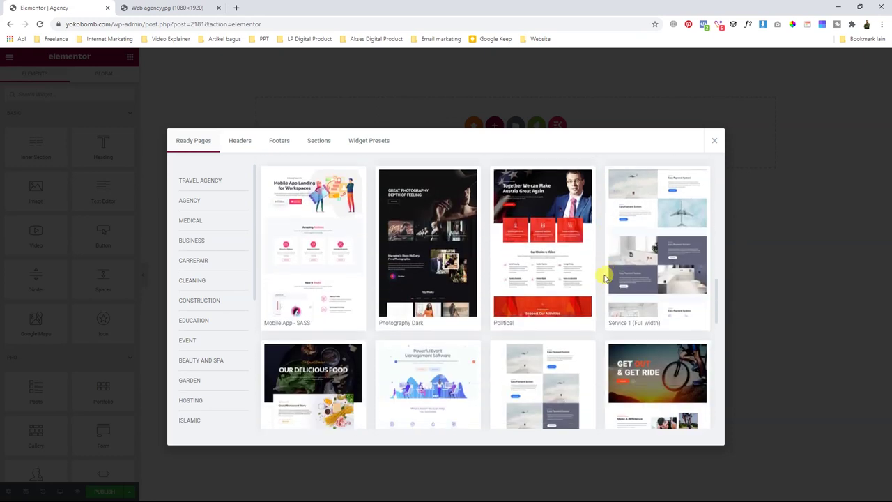
pyautogui.scroll(3, 544, 258)
pyautogui.scroll(-2, 320, 265)
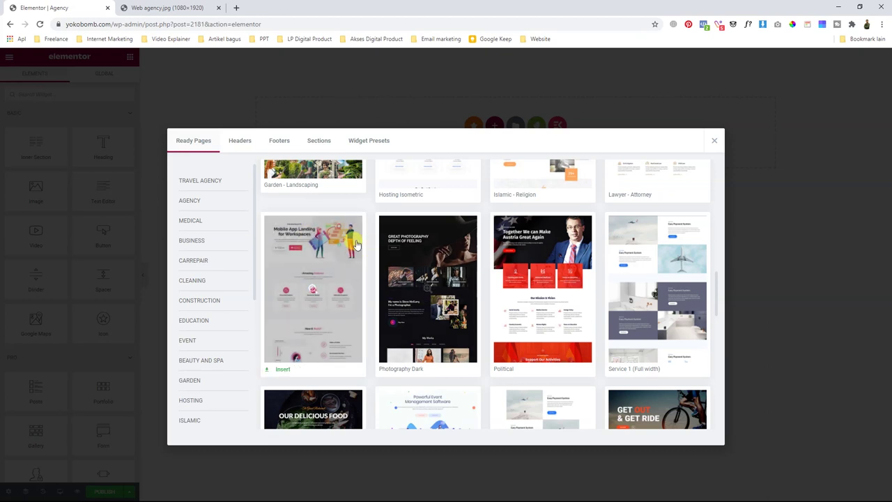
pyautogui.scroll(-1, 314, 298)
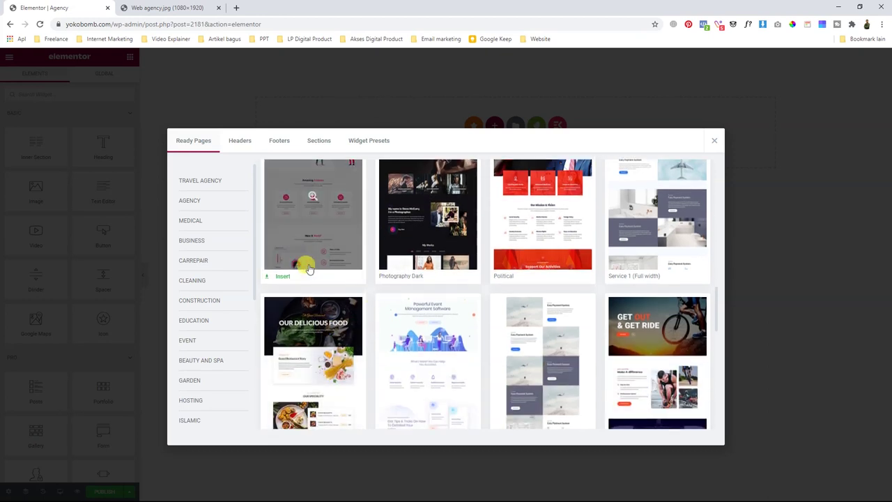
pyautogui.scroll(1, 308, 265)
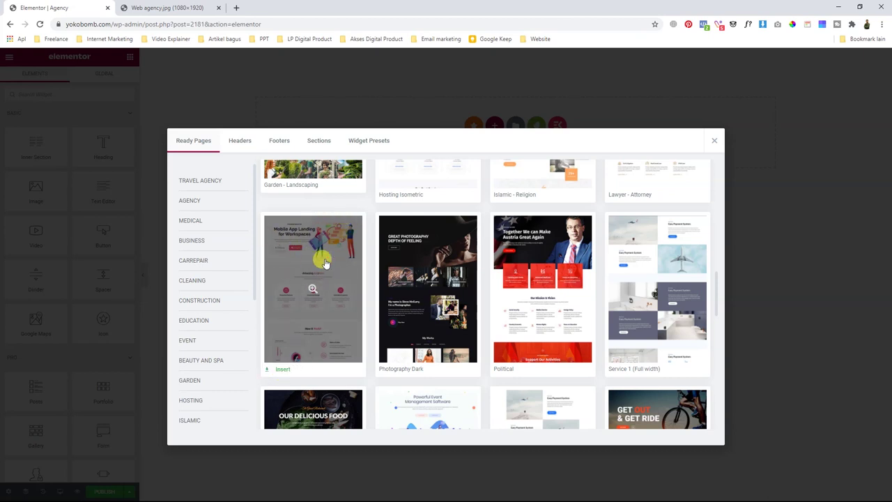
pyautogui.scroll(1, 367, 261)
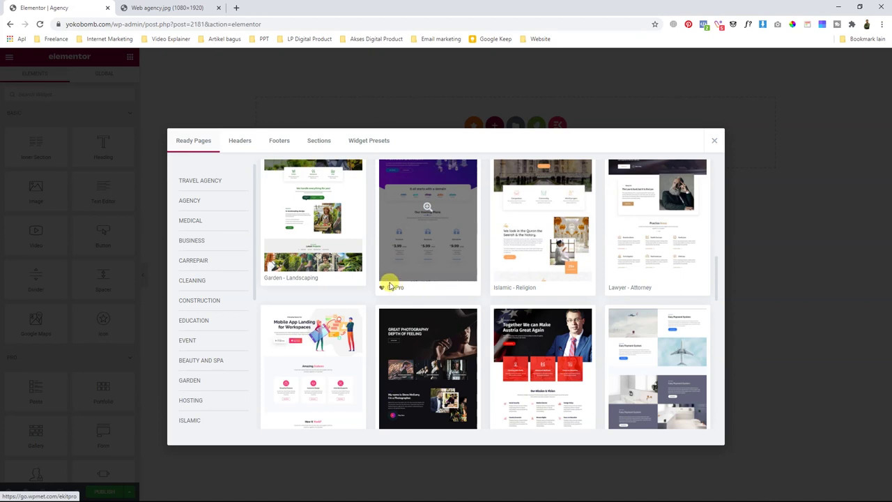
pyautogui.scroll(-2, 302, 283)
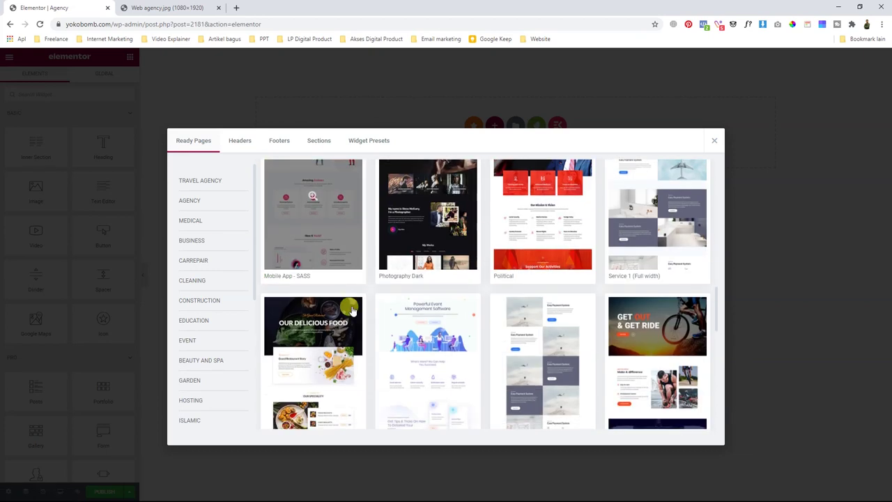
pyautogui.scroll(1, 334, 307)
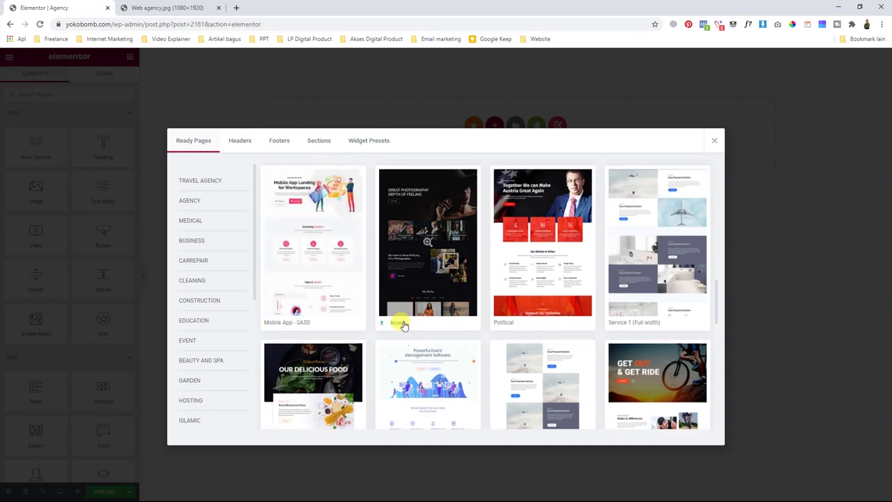
pyautogui.scroll(2, 369, 301)
pyautogui.scroll(-1, 349, 304)
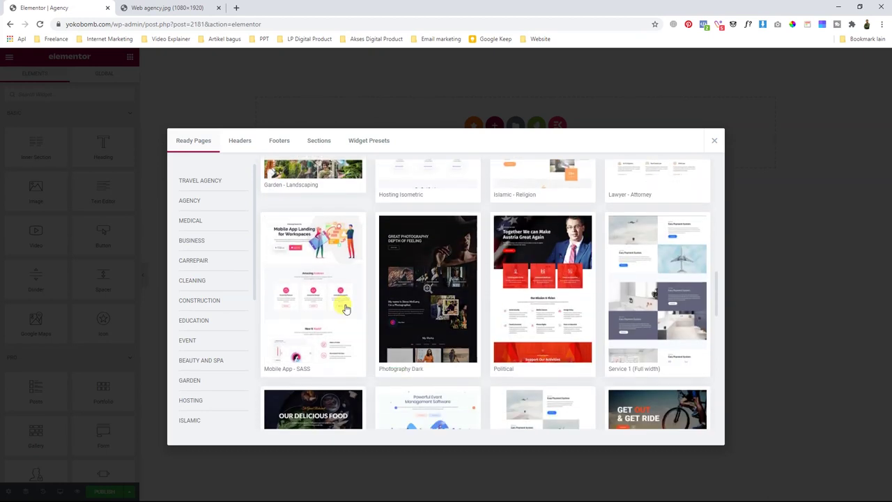
pyautogui.click(282, 370)
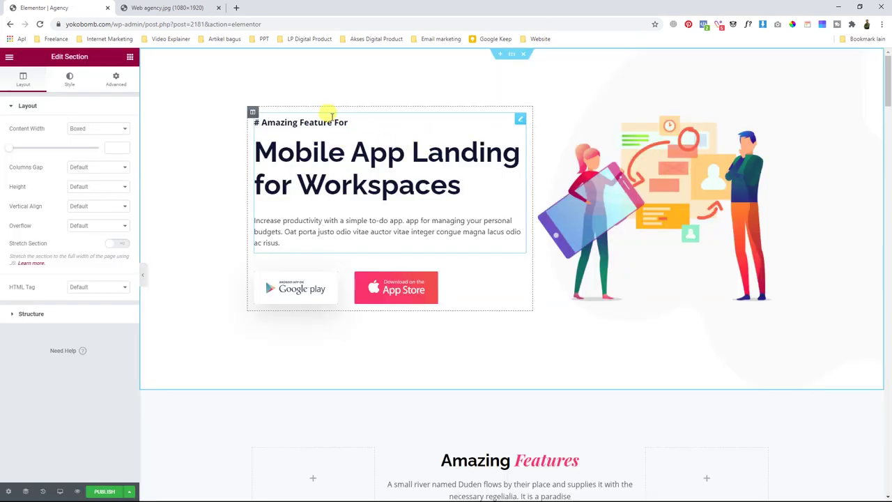
# - Review the inserted template's sections from the hero through features and screenshots to the team section
pyautogui.moveTo(888, 84); pyautogui.dragTo(843, 185)
pyautogui.scroll(-12, 842, 185)
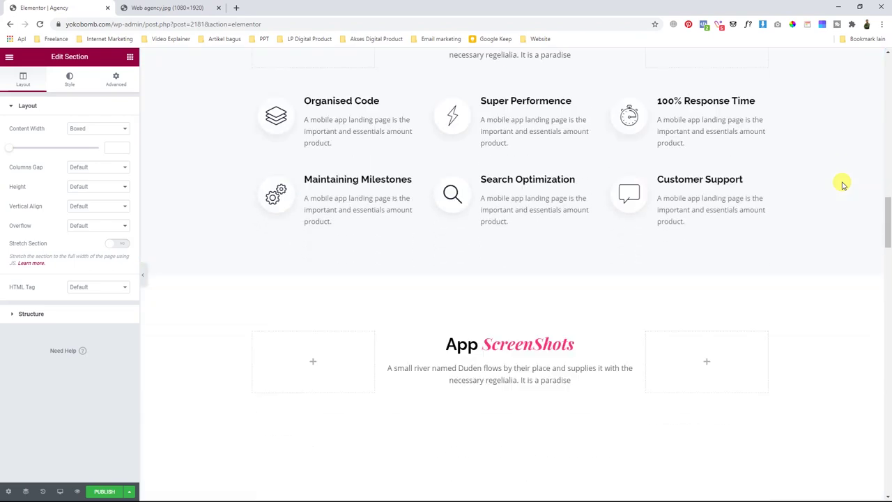
pyautogui.scroll(-11, 842, 184)
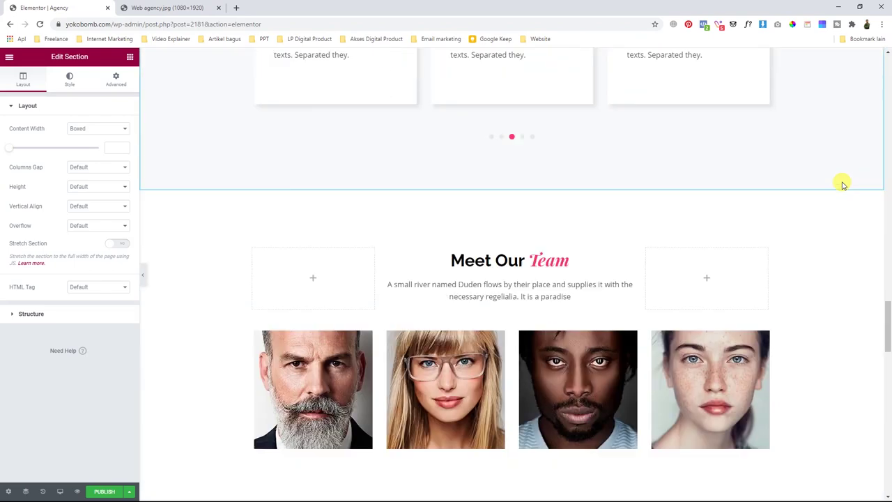